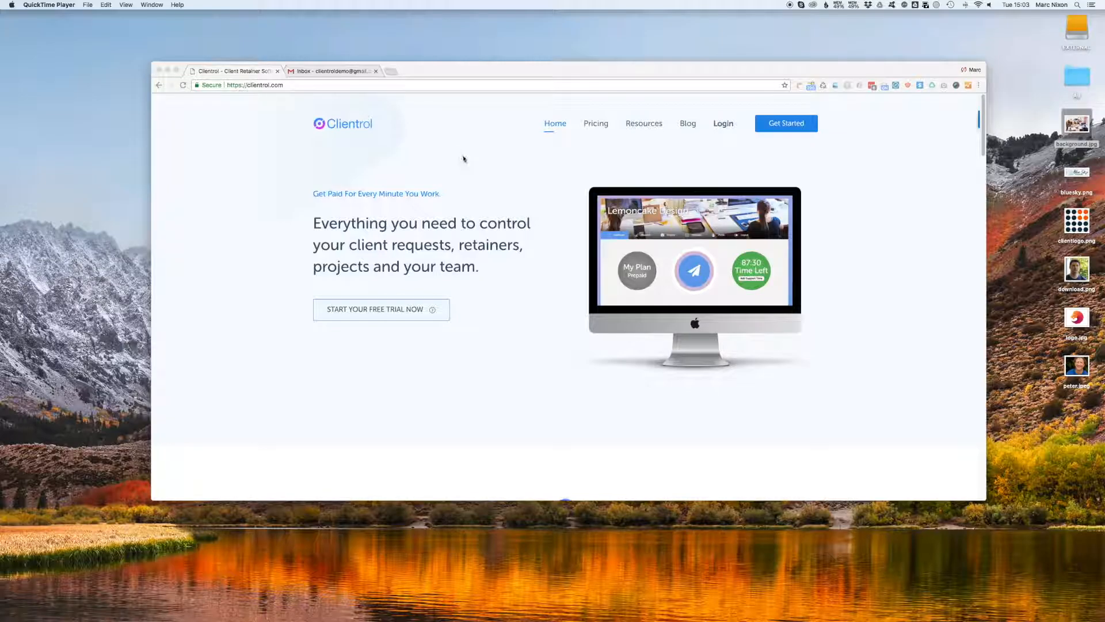
Open the Clientrol 14-day free trial registration page from the home page.
click(798, 123)
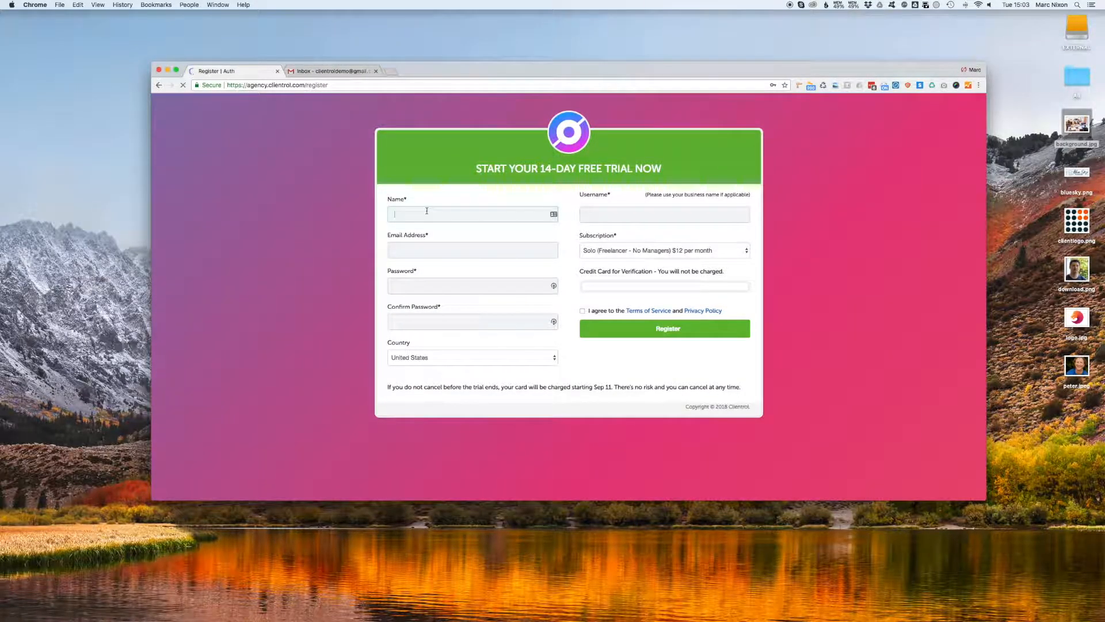
Enter the full name, e-mail address and matching passwords in the trial form.
text(Marc)
text( Test)
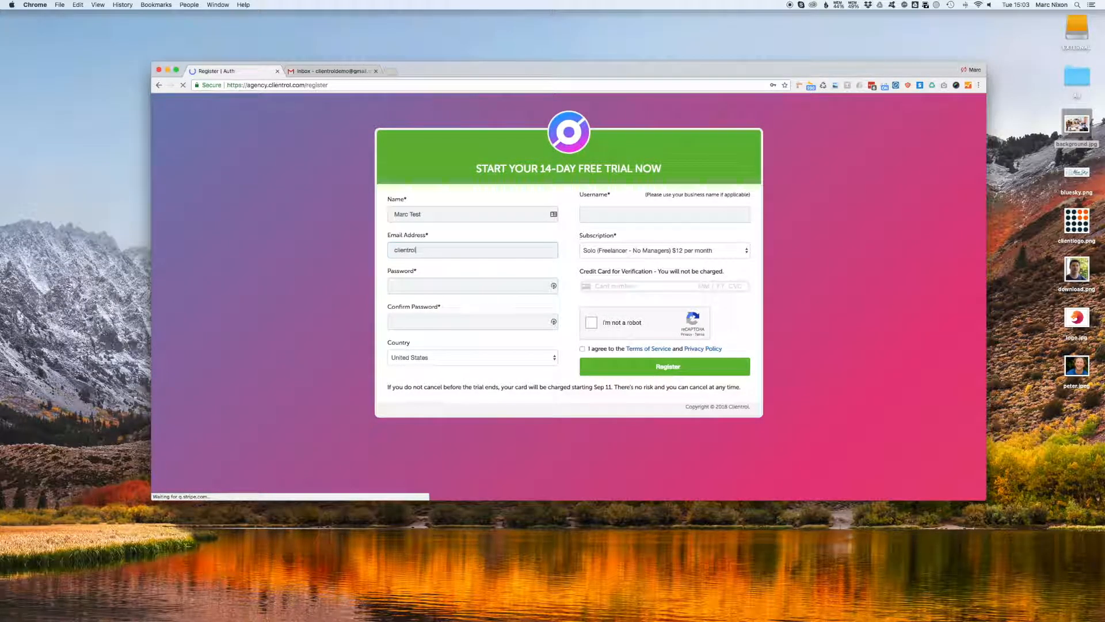
key(Tab)
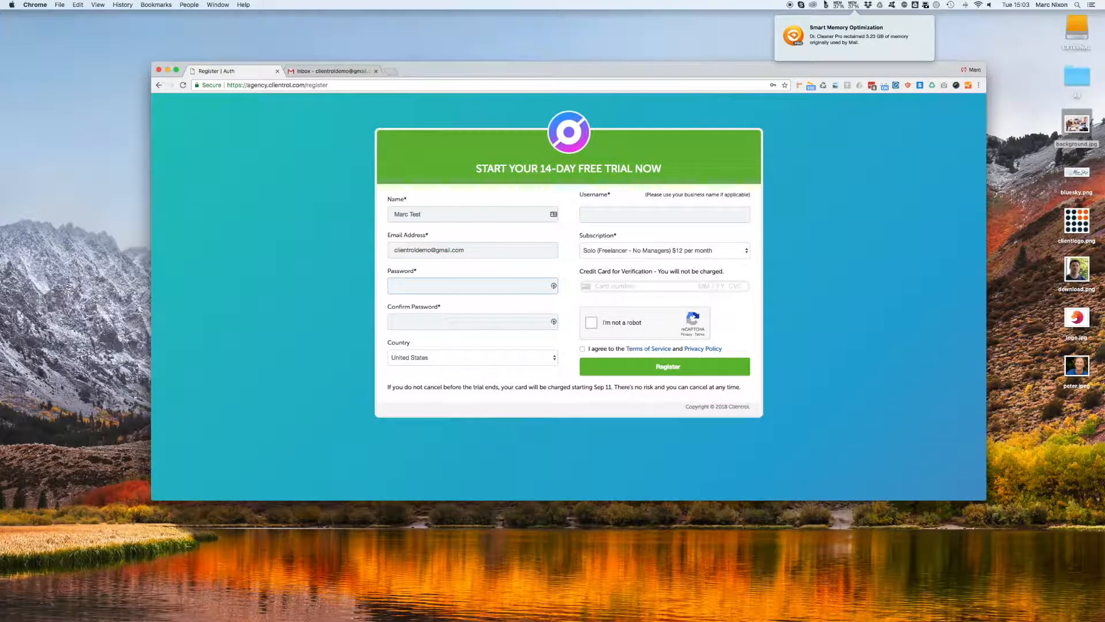
click(861, 7)
click(467, 283)
text(•••)
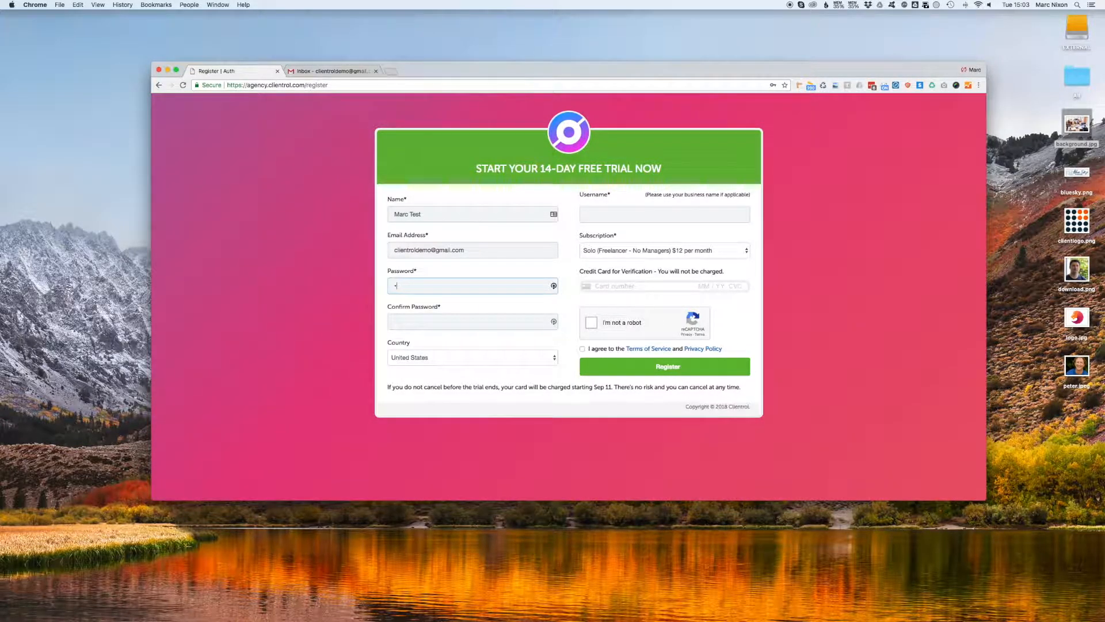
text(•••••••)
key(Tab)
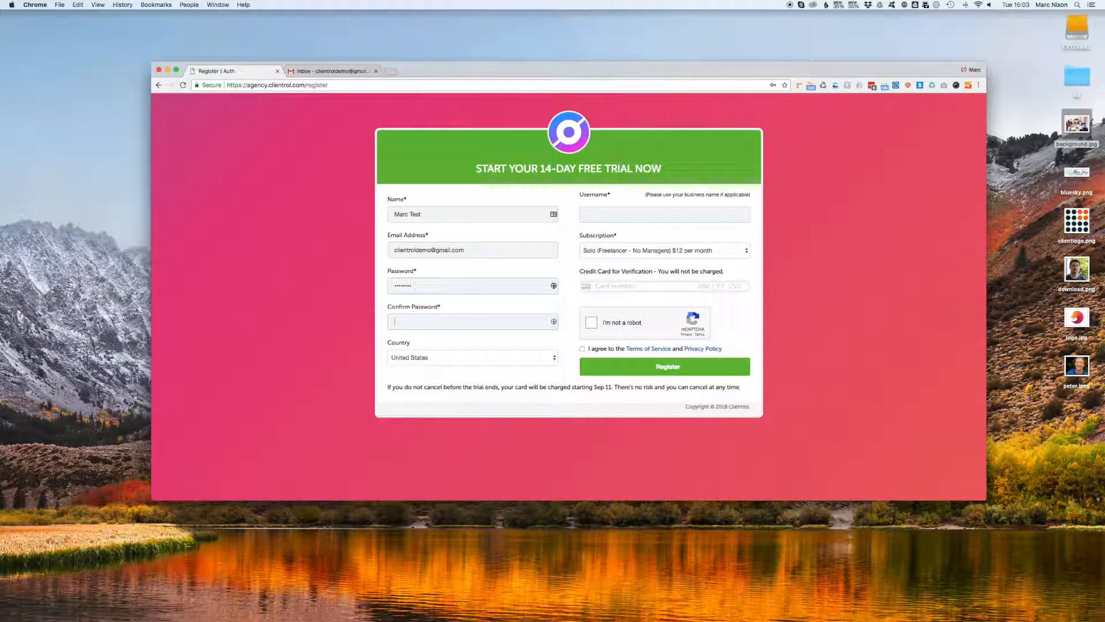
text(••••••••)
key(Tab)
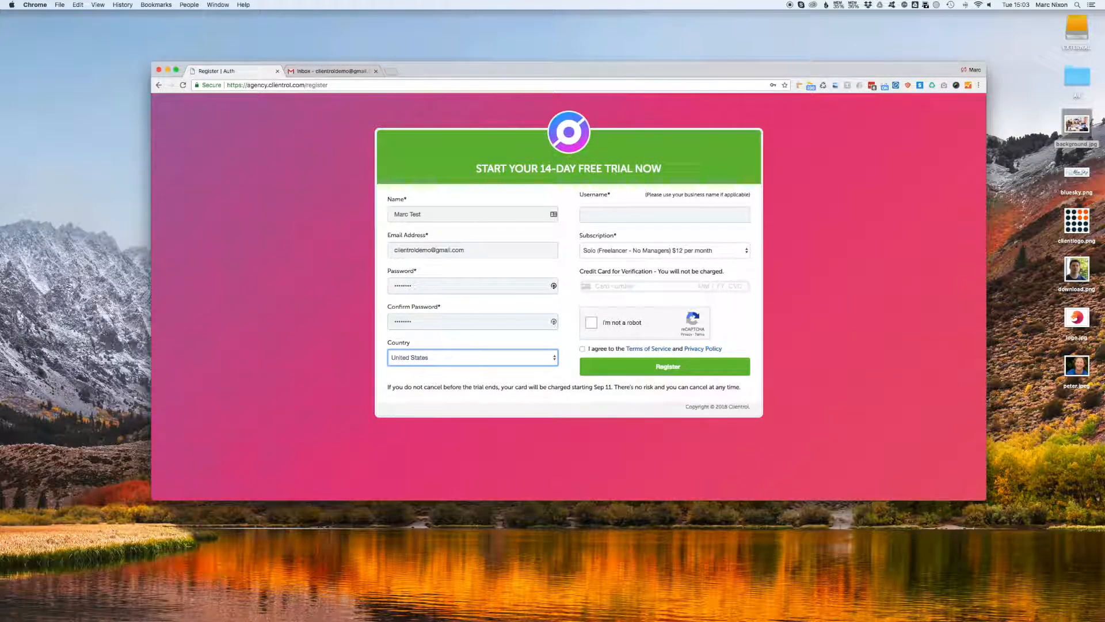
Enter the business username for the new account.
click(610, 215)
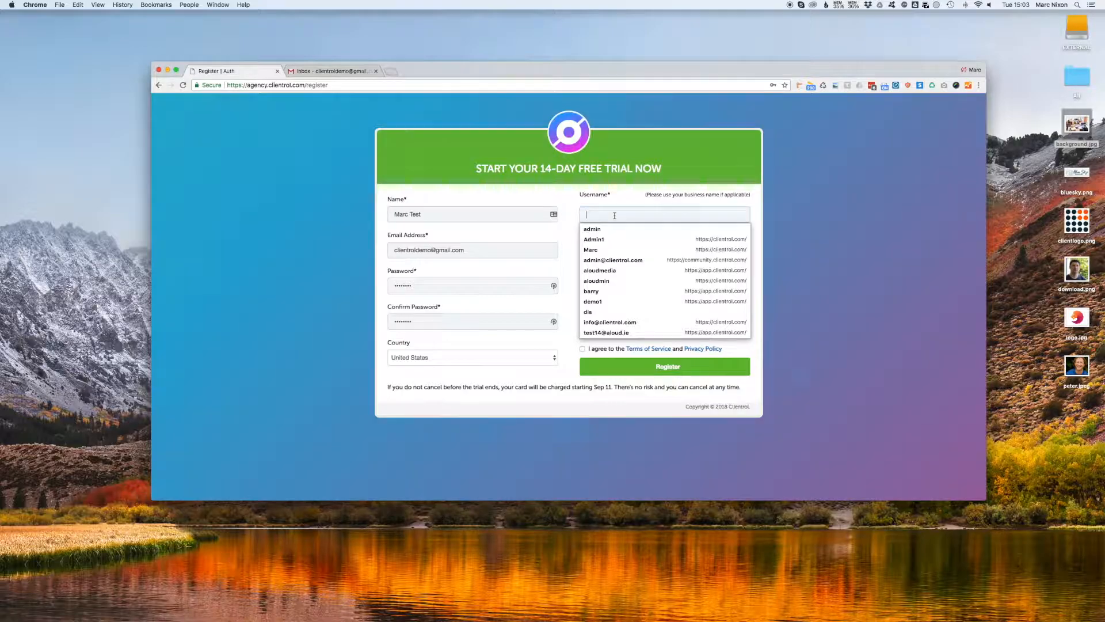
text(marctest2)
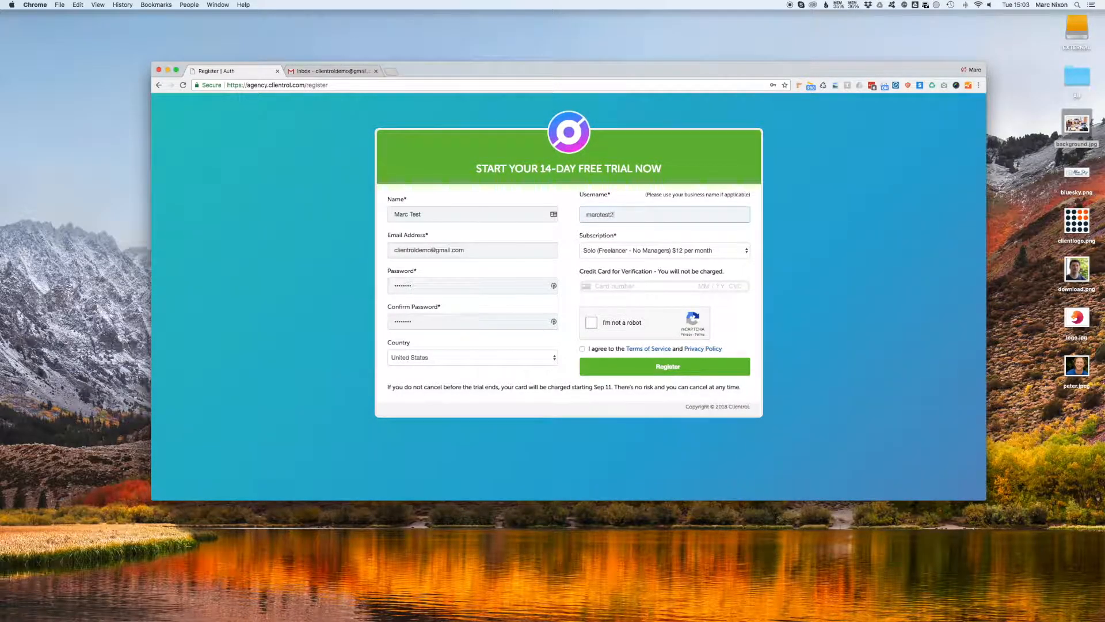
text(019)
key(BackSpace)
Finish the username, choose the Agency subscription plan and enter the credit card details.
text(8)
click(633, 252)
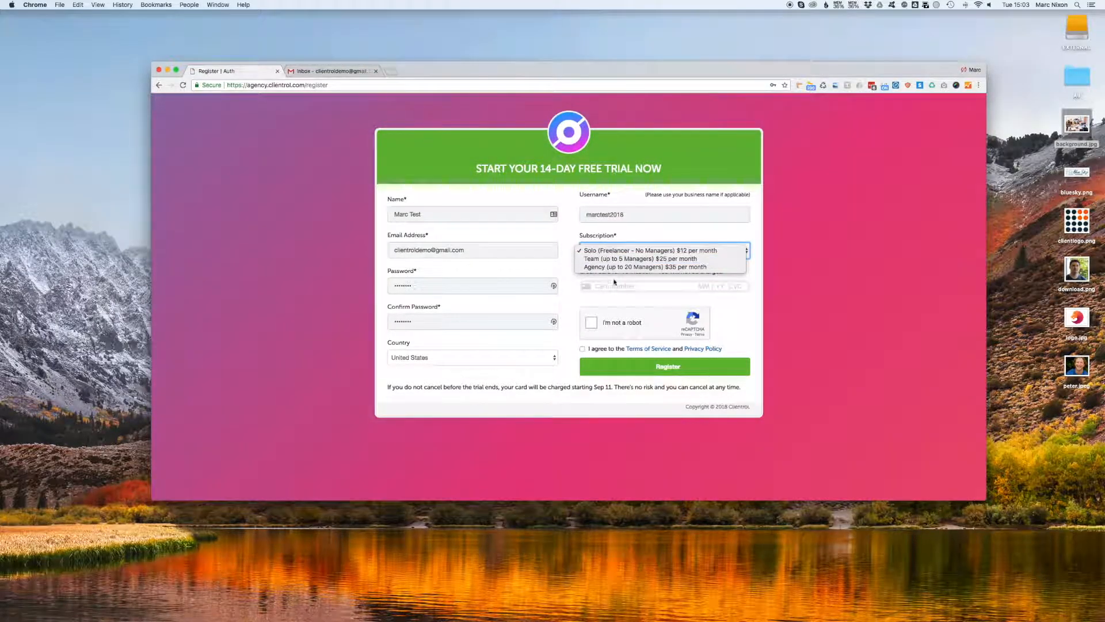
click(616, 267)
click(633, 286)
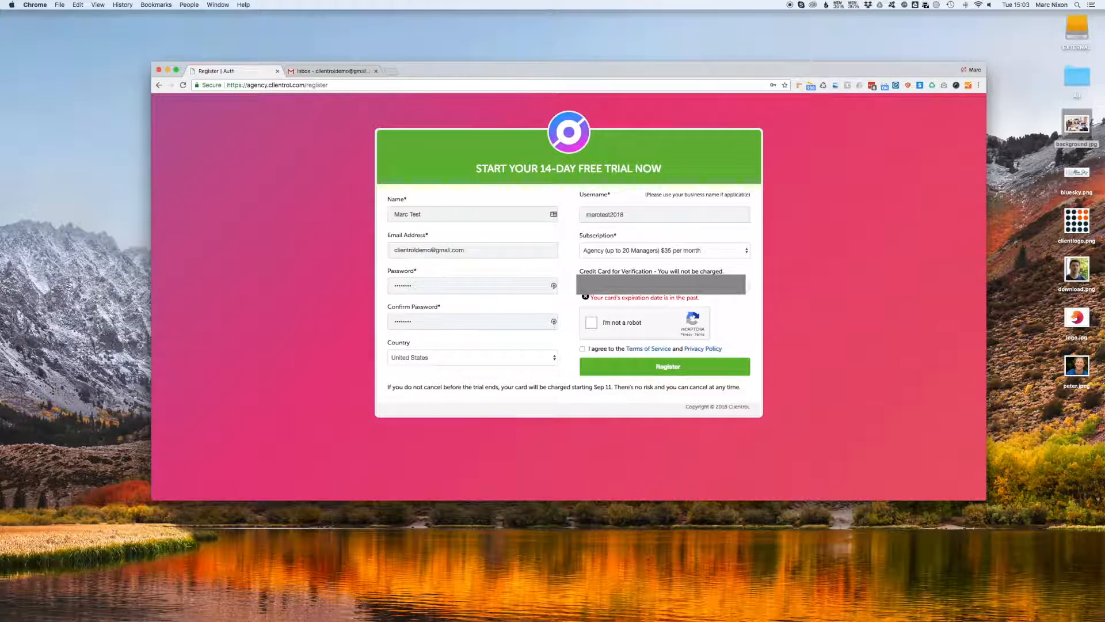
key(BackSpace)
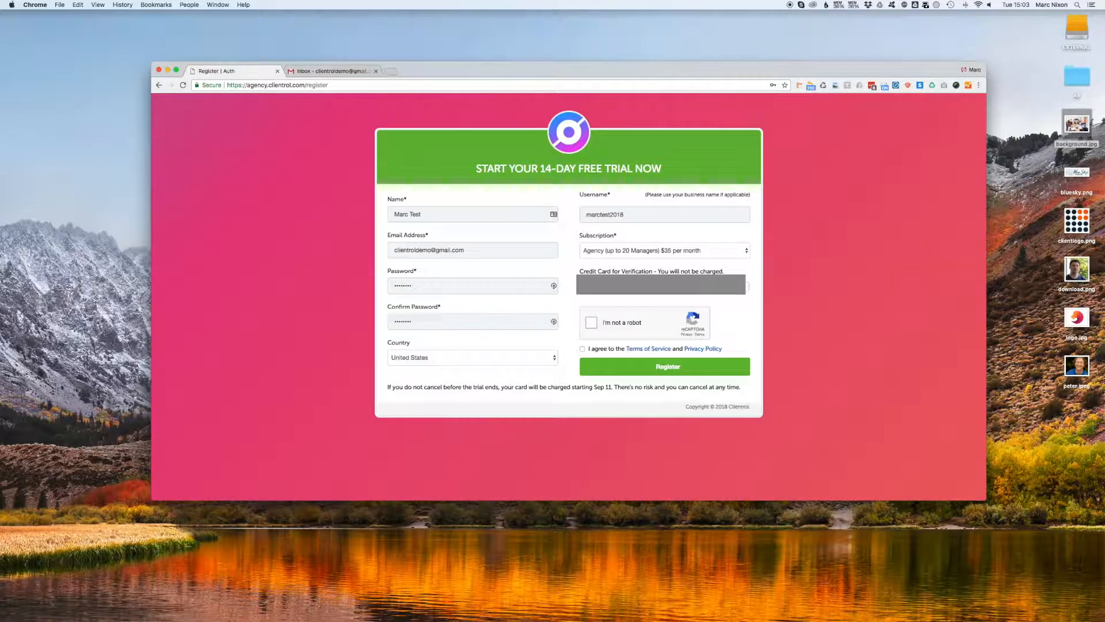
Pass the reCAPTCHA check, accept the terms and register the account.
click(591, 322)
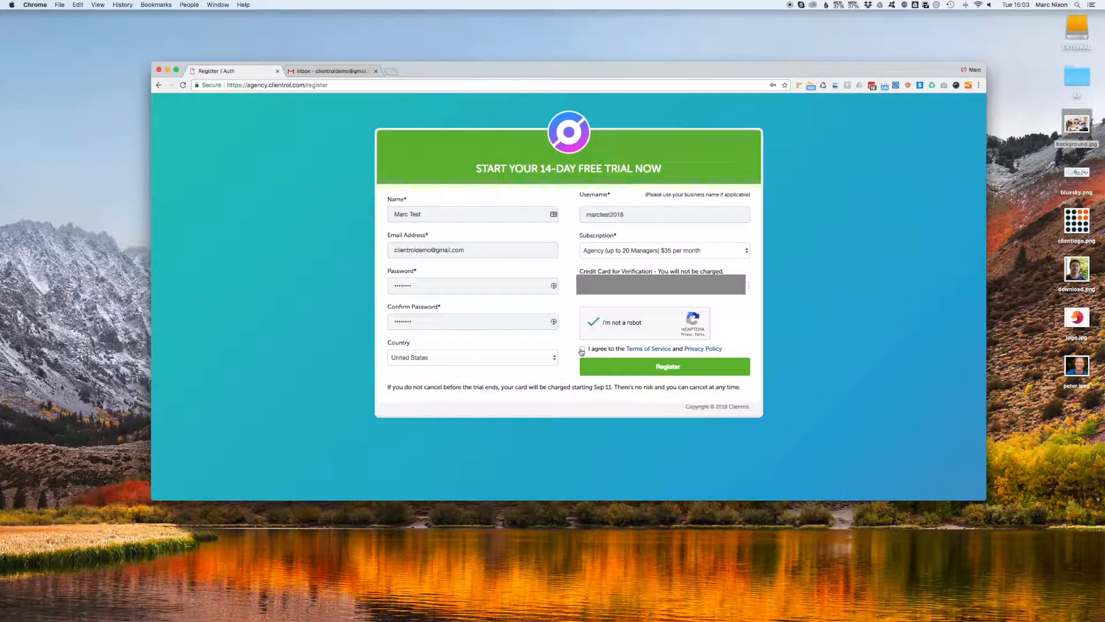
click(582, 349)
click(640, 368)
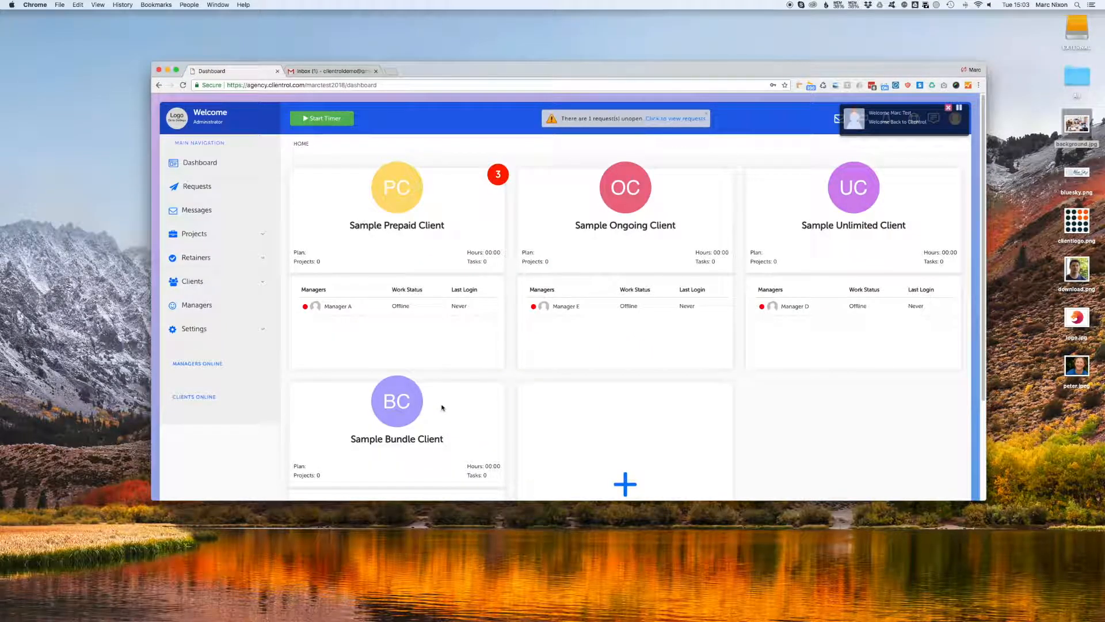
Read the Welcome to Clientrol! e-mail in Gmail, then return to the Clientrol dashboard.
click(351, 72)
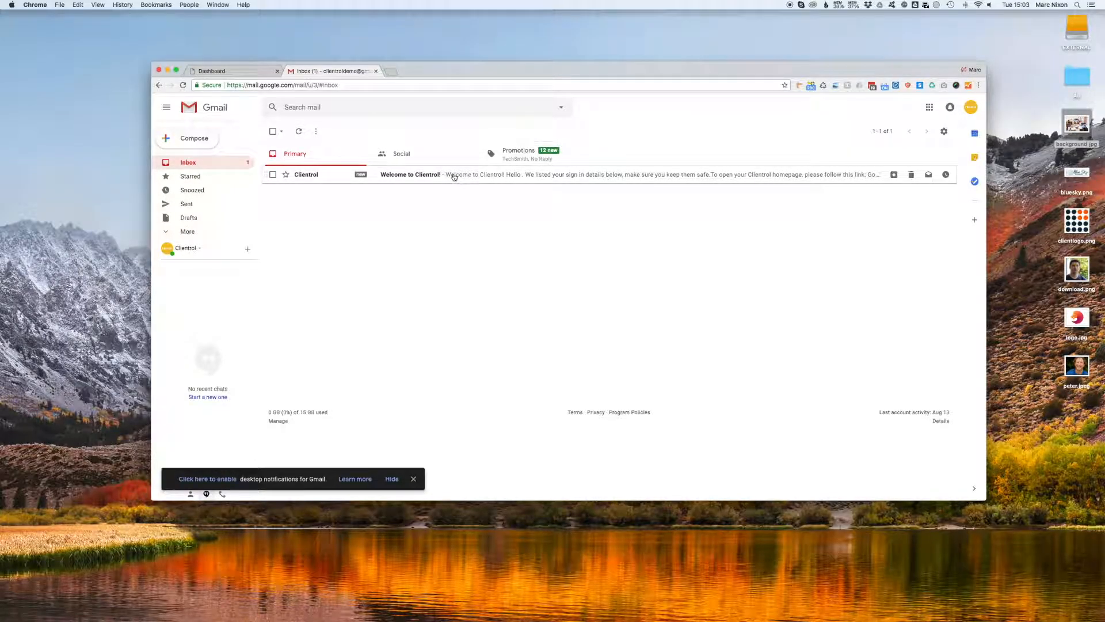
click(454, 177)
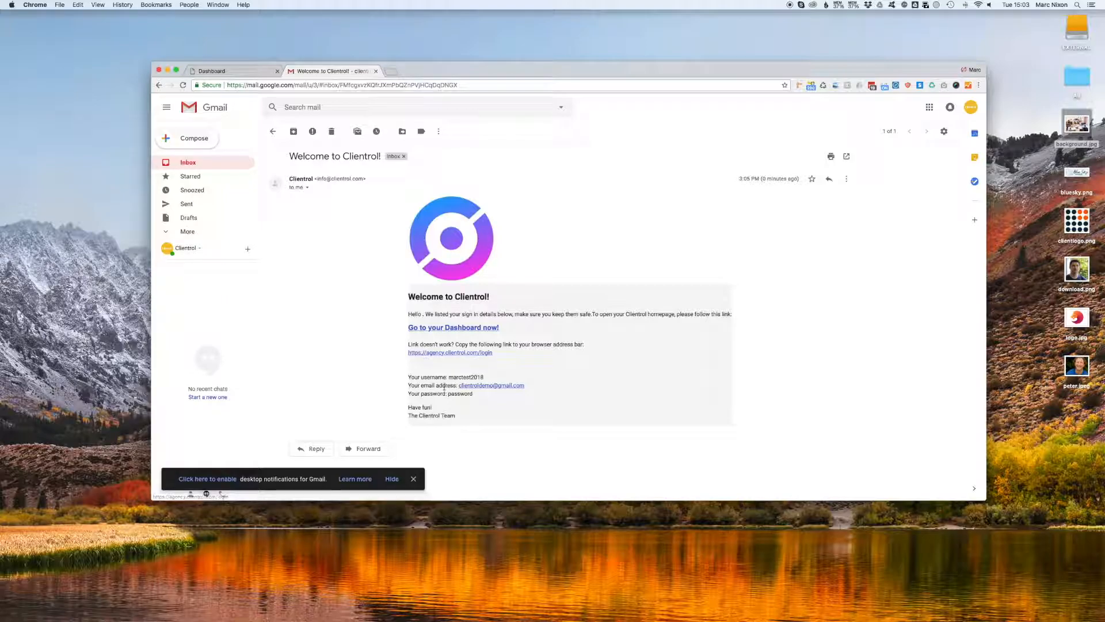
click(264, 74)
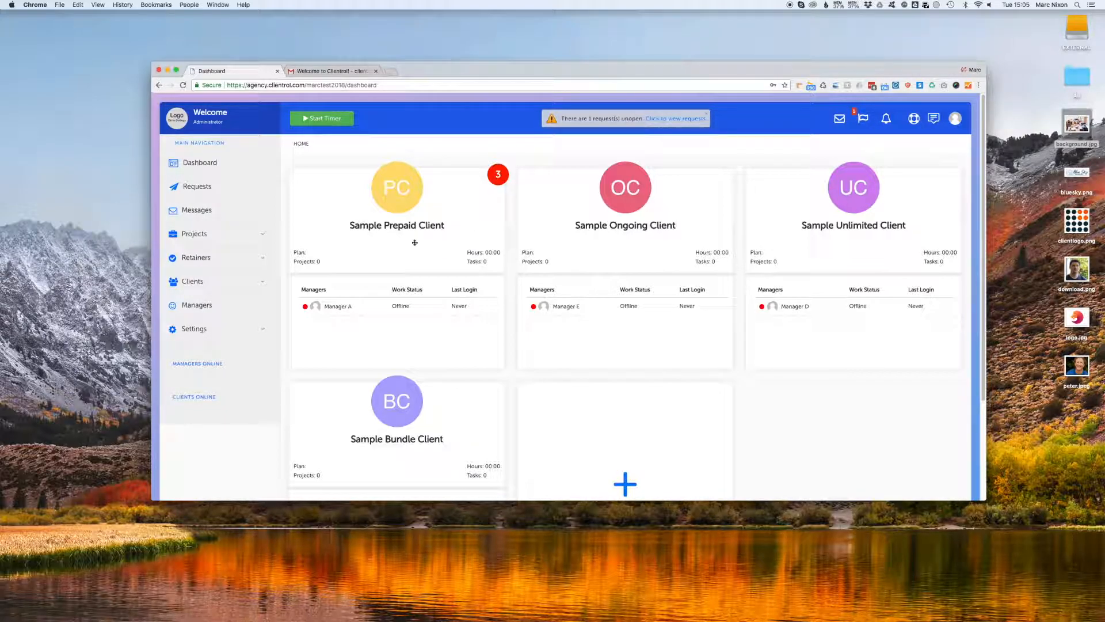
Upload logo.jpg as the agency logo in the General settings.
click(194, 330)
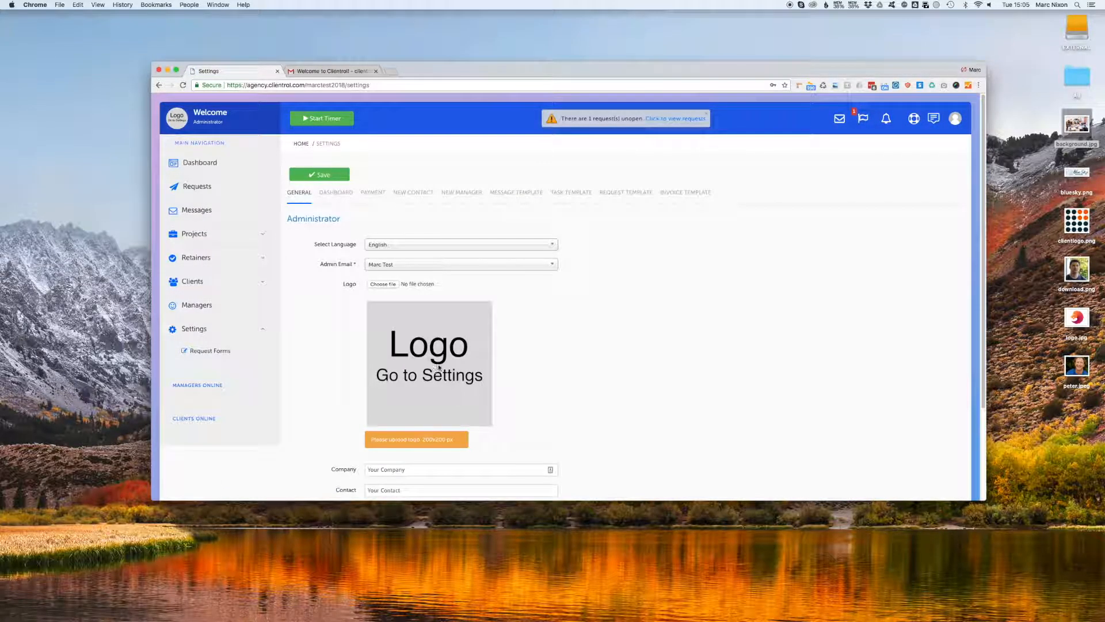
drag(1077, 329, 382, 283)
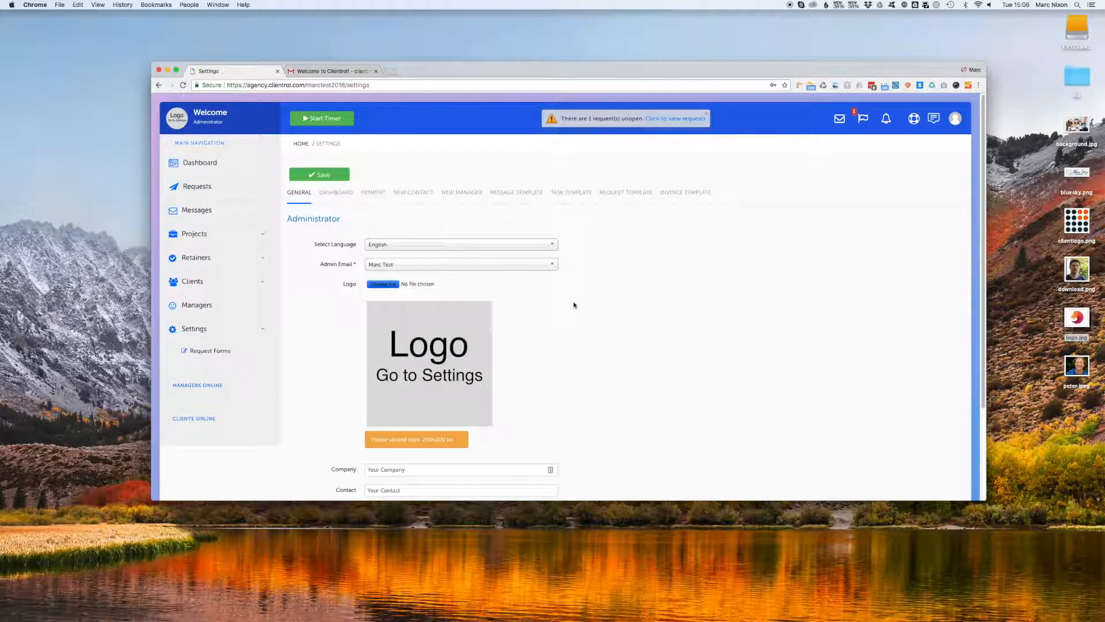
scroll(562, 304, down, 2)
scroll(562, 303, down, 2)
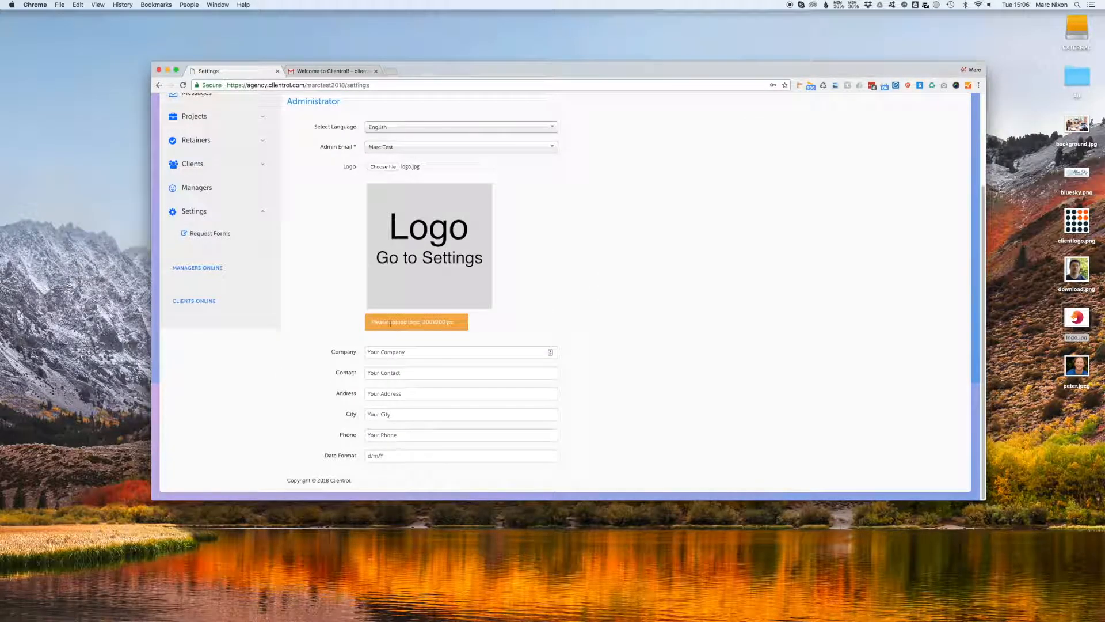
Fill in the company name, contact, address, city and phone number.
triple_click(403, 351)
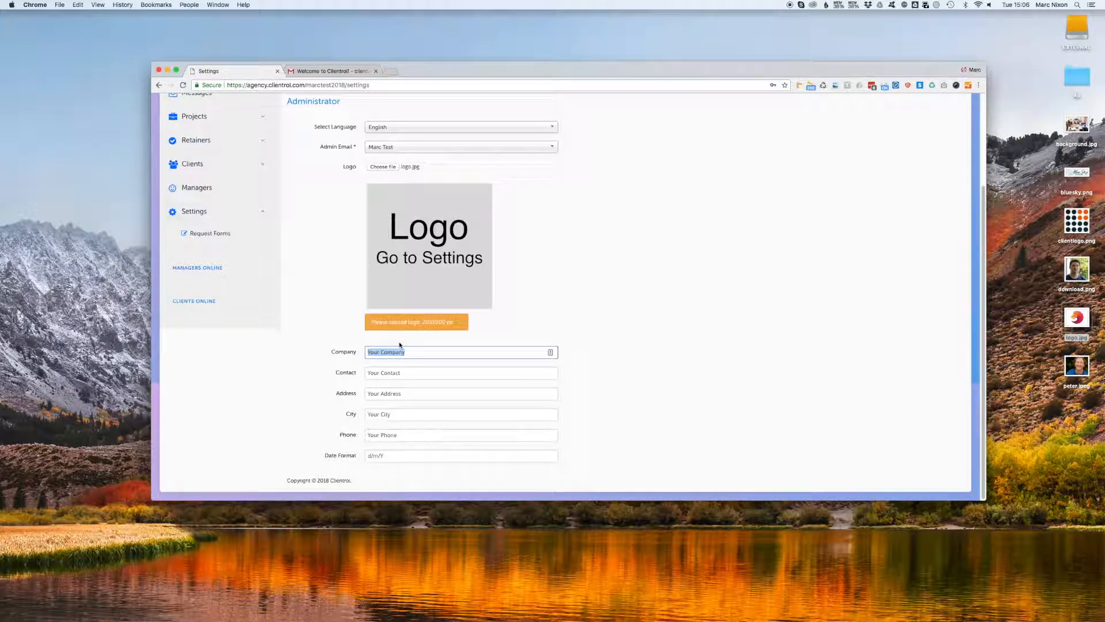
text(Marc Design Agency)
key(Tab)
text(Marc)
key(Tab)
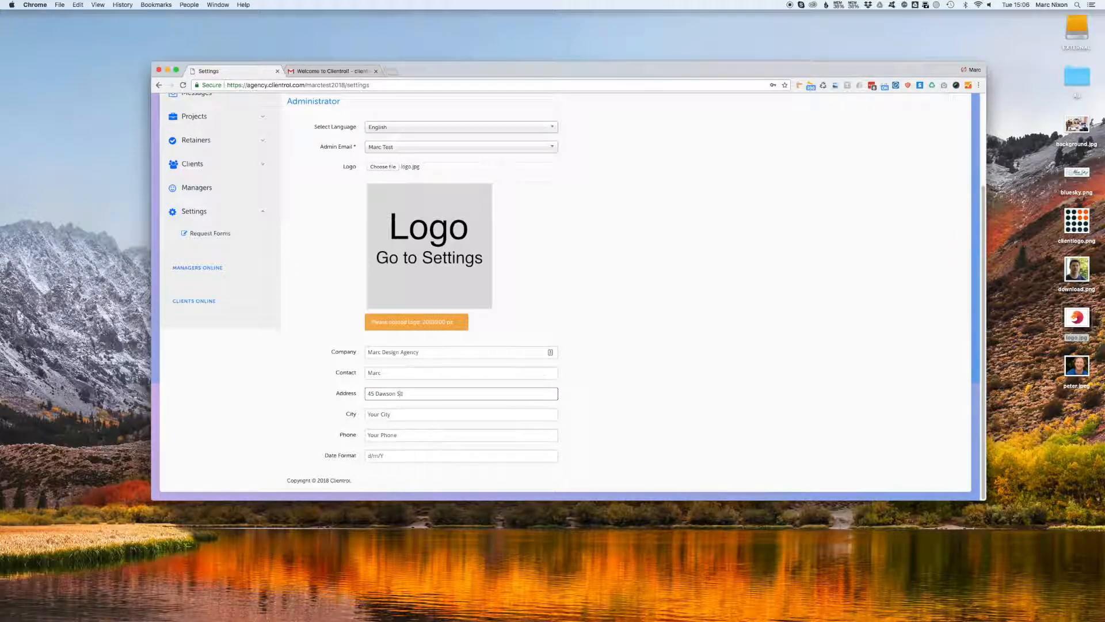
key(Tab)
text(Dublin)
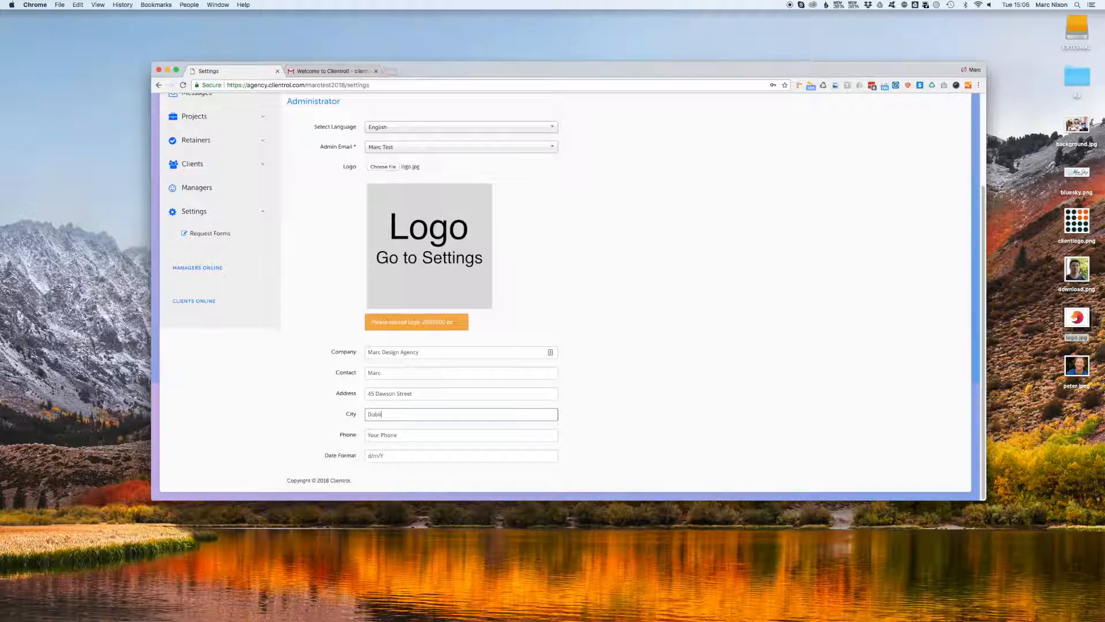
key(Tab)
text(01)
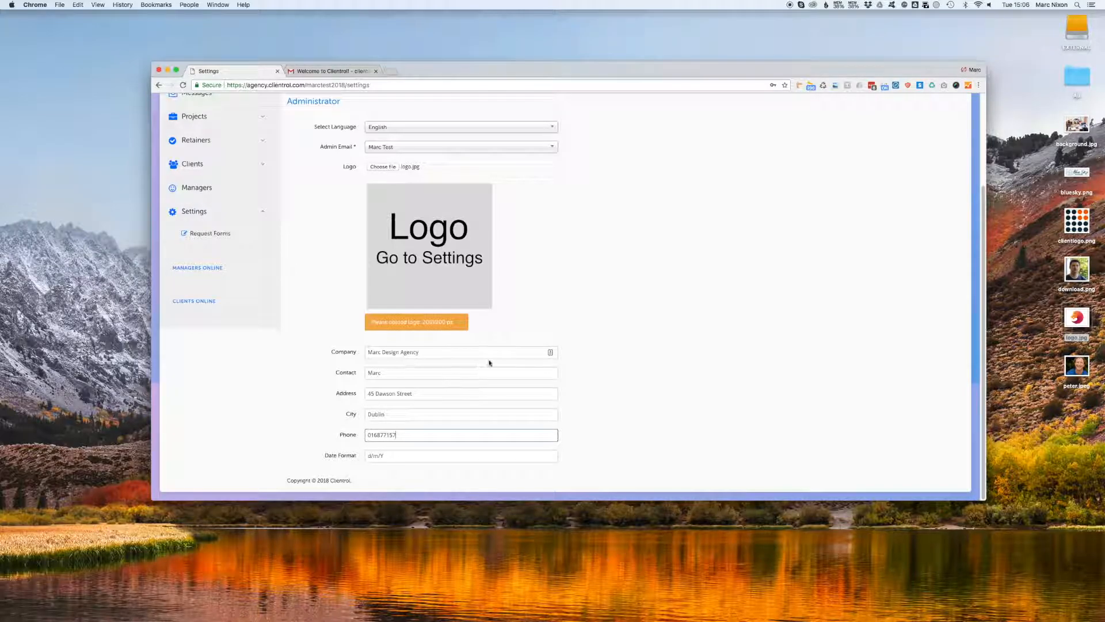
Keep English as the interface language and save the settings.
scroll(494, 357, up, 2)
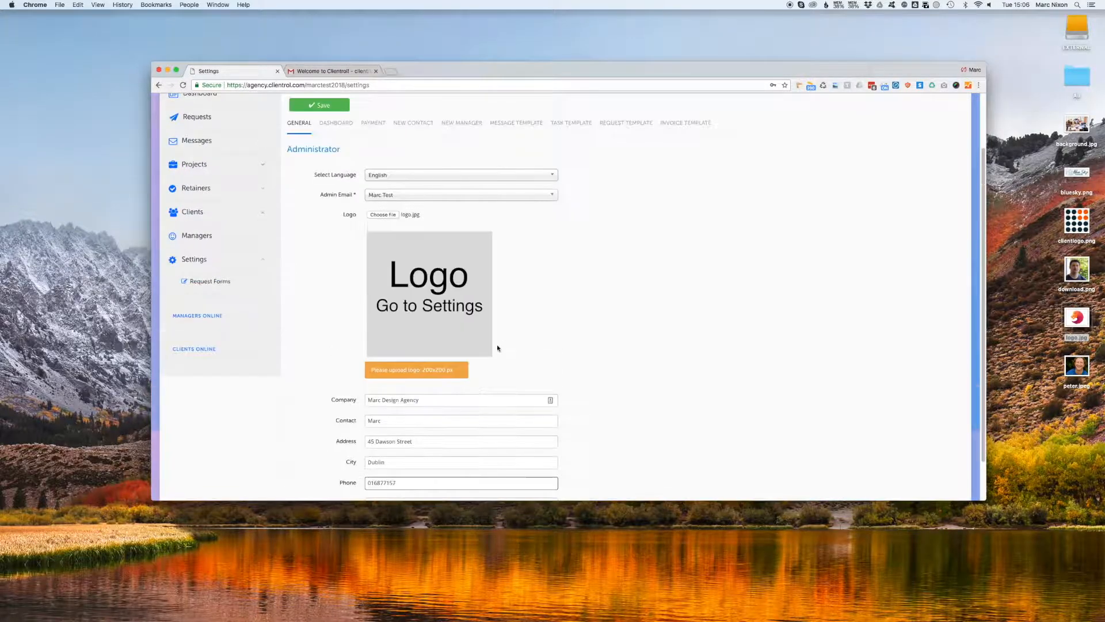
click(396, 176)
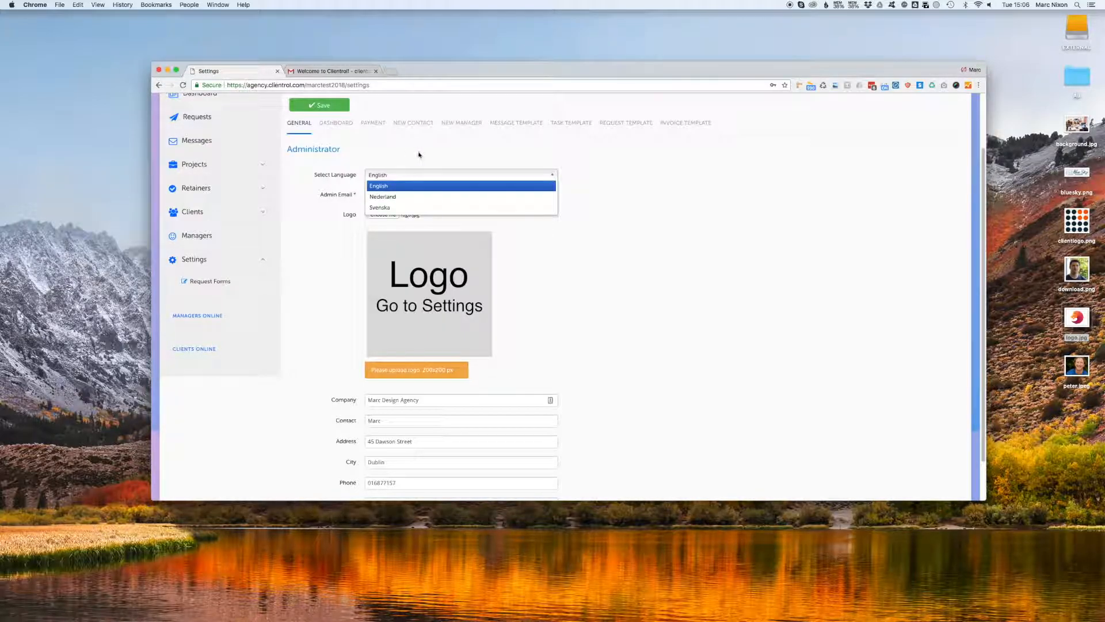
click(399, 153)
click(334, 107)
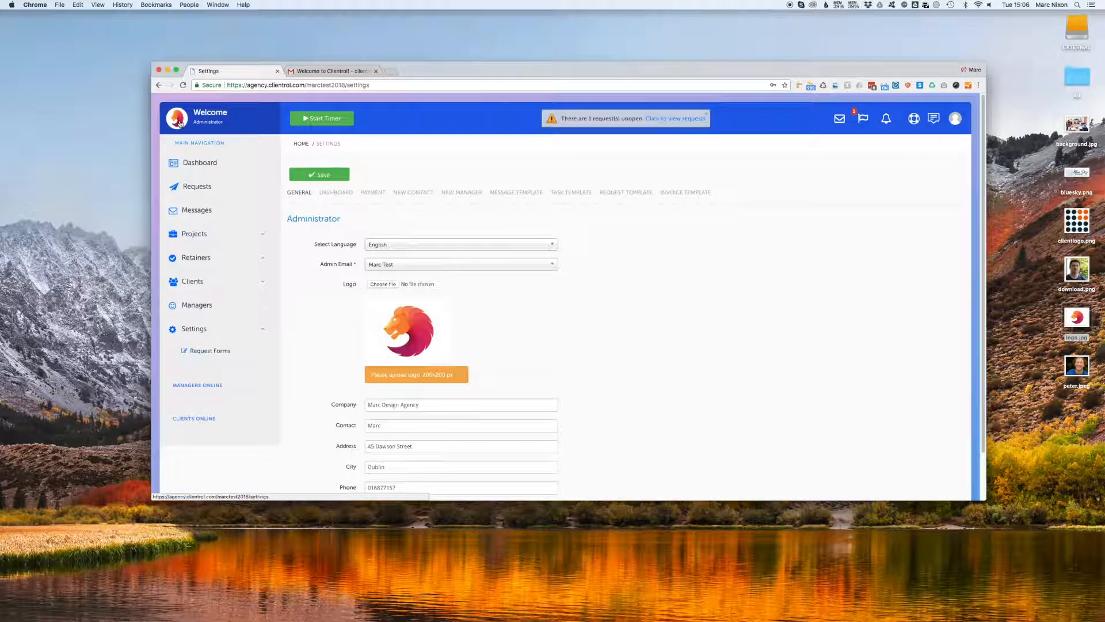
Turn sandbox mode off and choose Stripe as the payment provider.
click(376, 194)
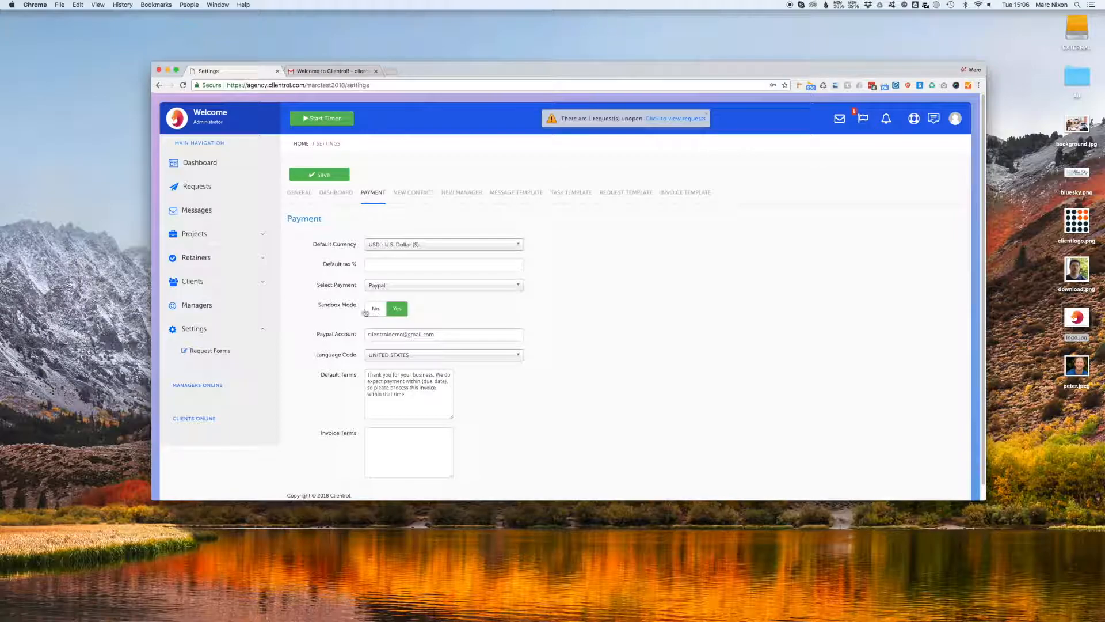
click(376, 309)
click(399, 285)
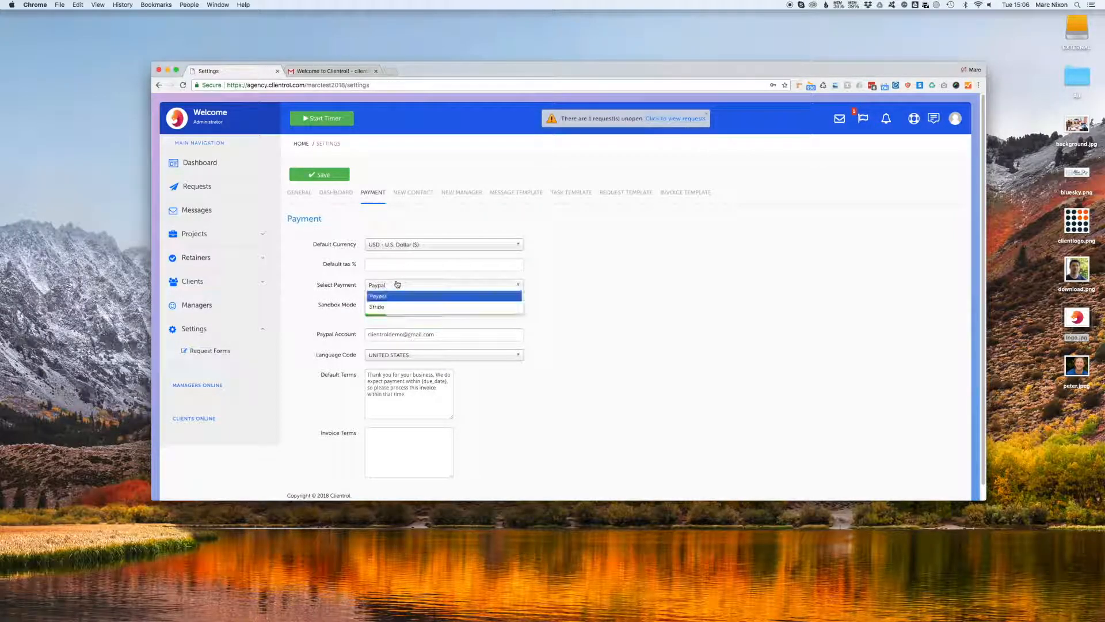
click(400, 308)
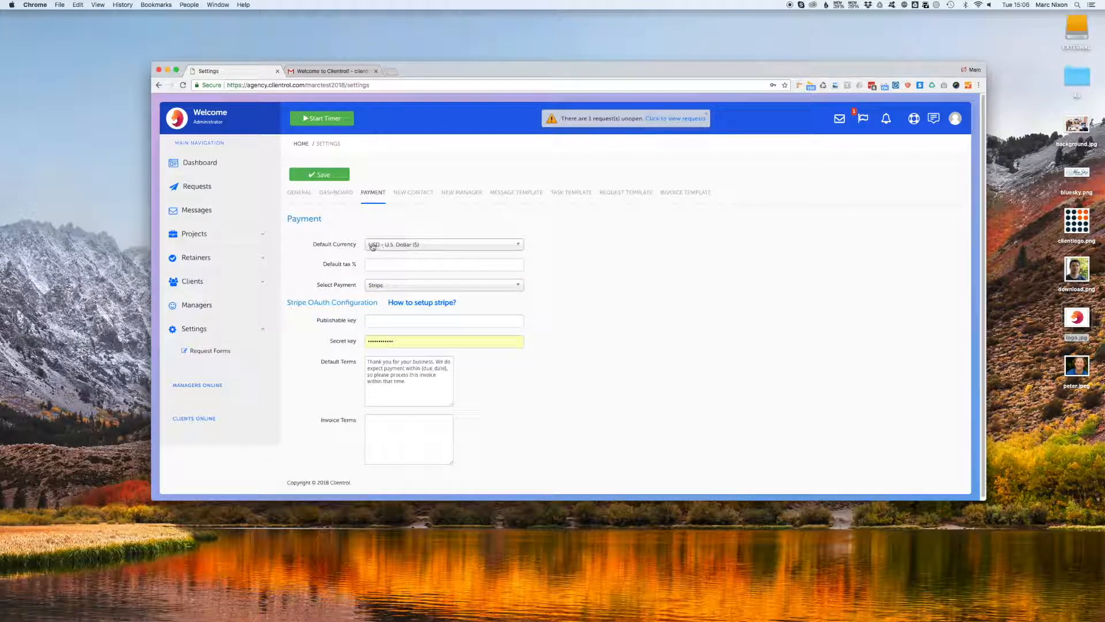
Set the default currency to EUR - Euro (€).
click(397, 245)
text(euro)
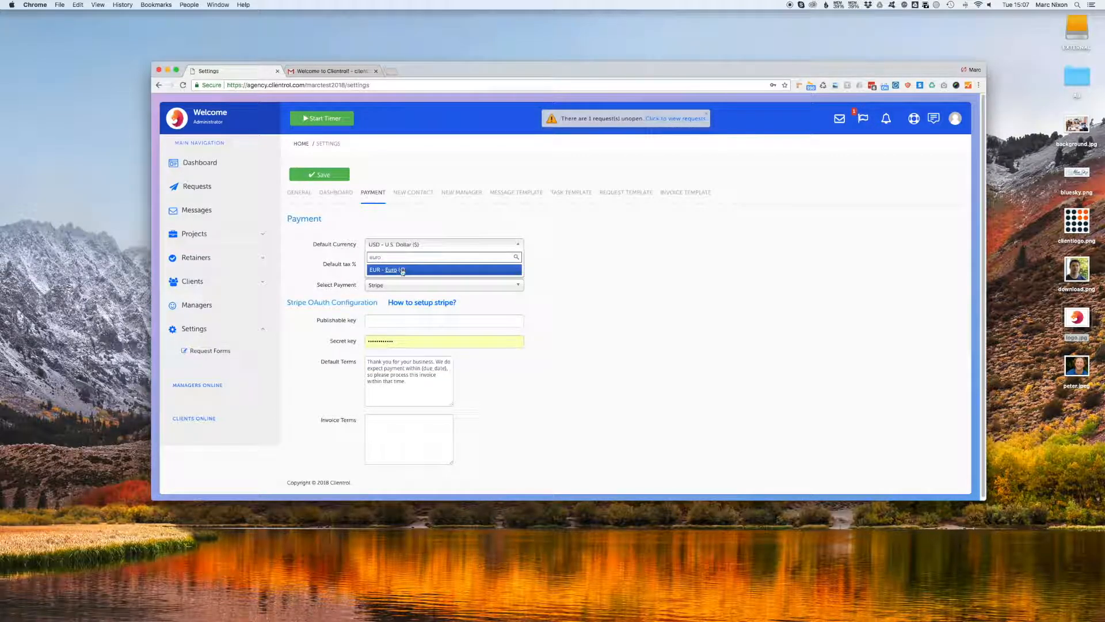
click(401, 270)
key(Tab)
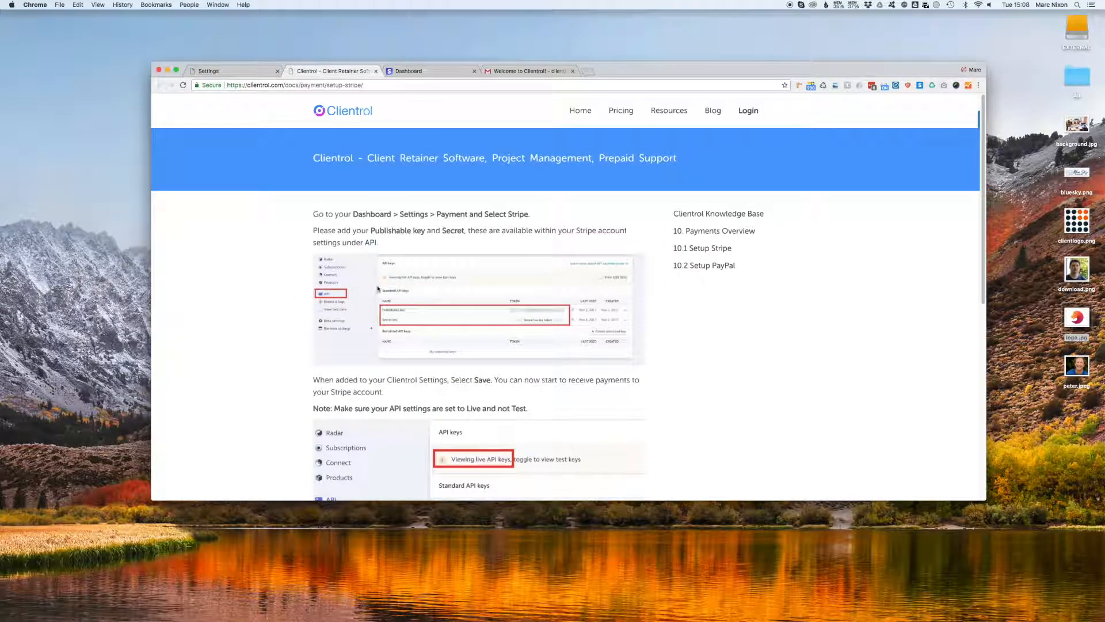
Copy the publishable and secret keys from Stripe's API keys page and save them.
click(372, 242)
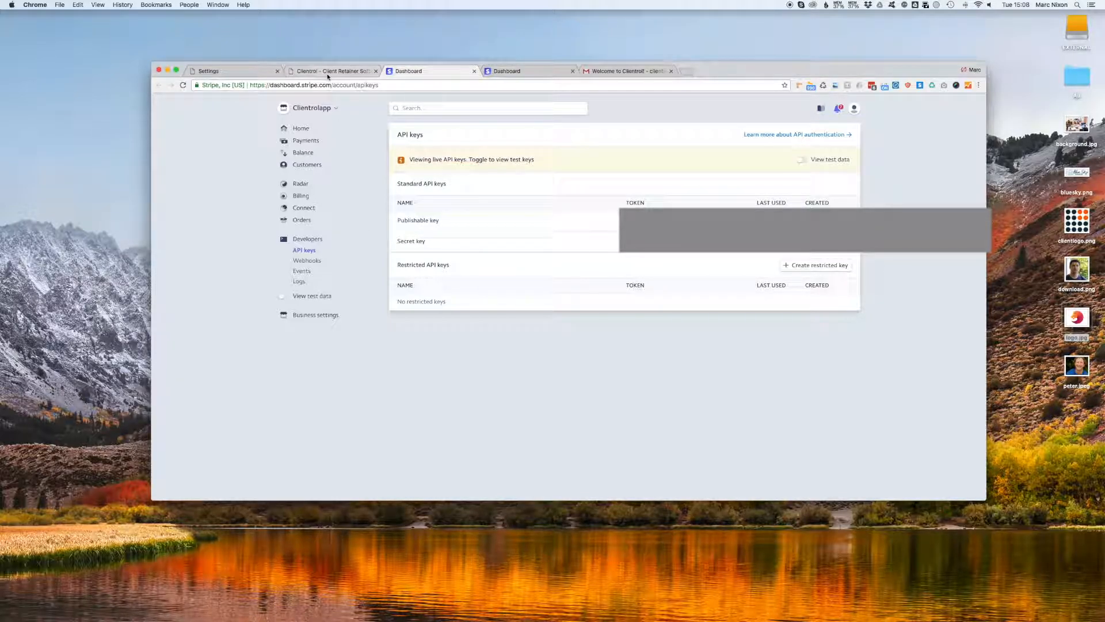
click(256, 70)
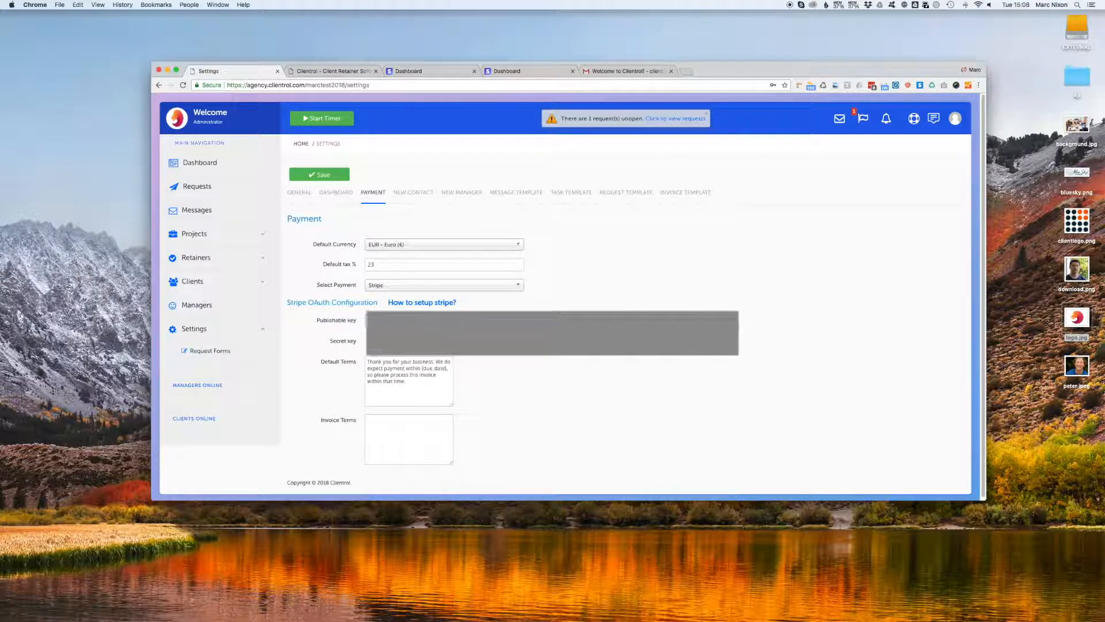
click(474, 71)
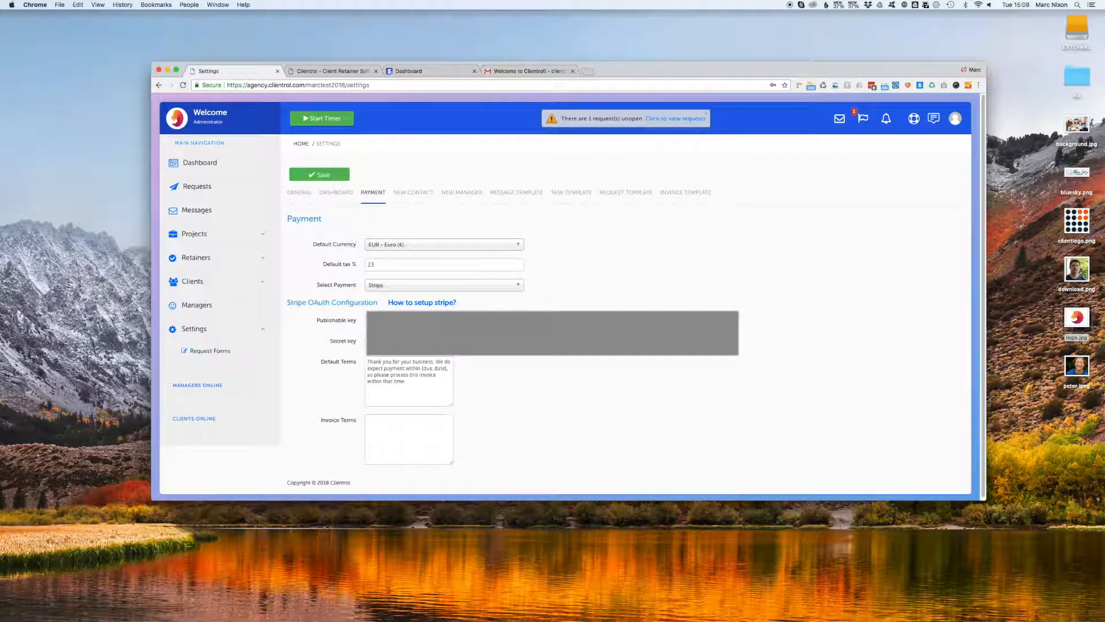
click(322, 173)
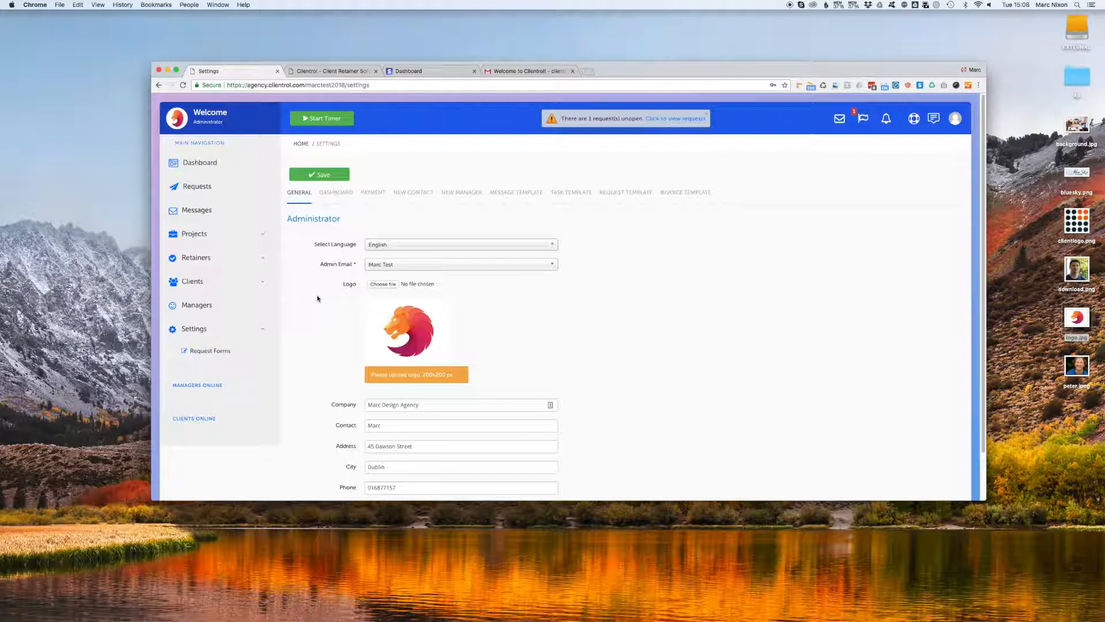
Start a new client named Blue Sky Marketing Limited.
click(198, 285)
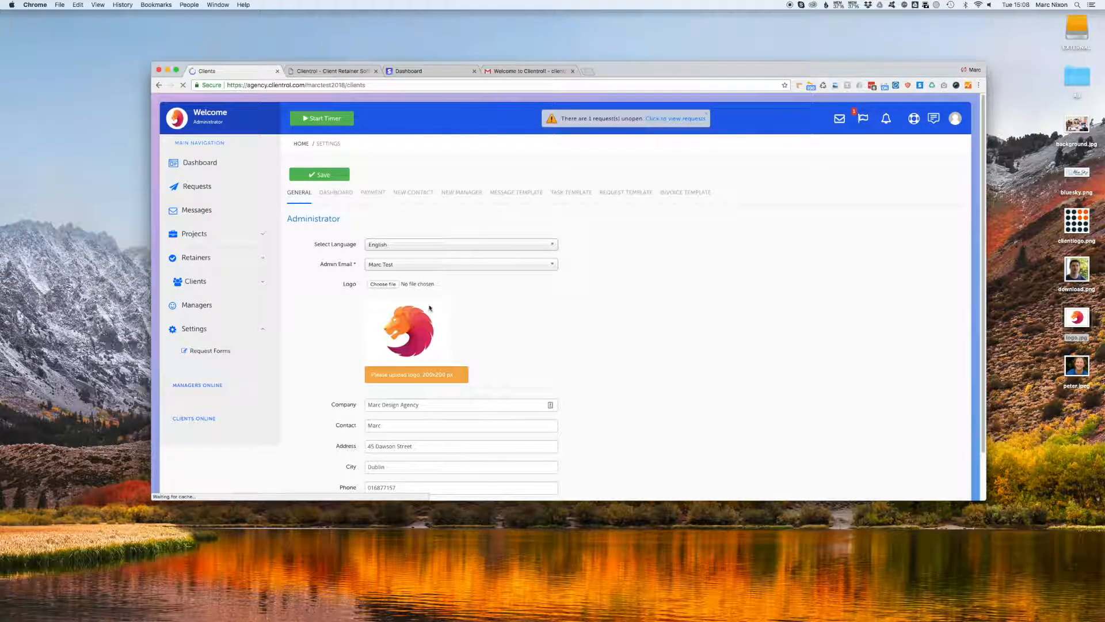
click(320, 174)
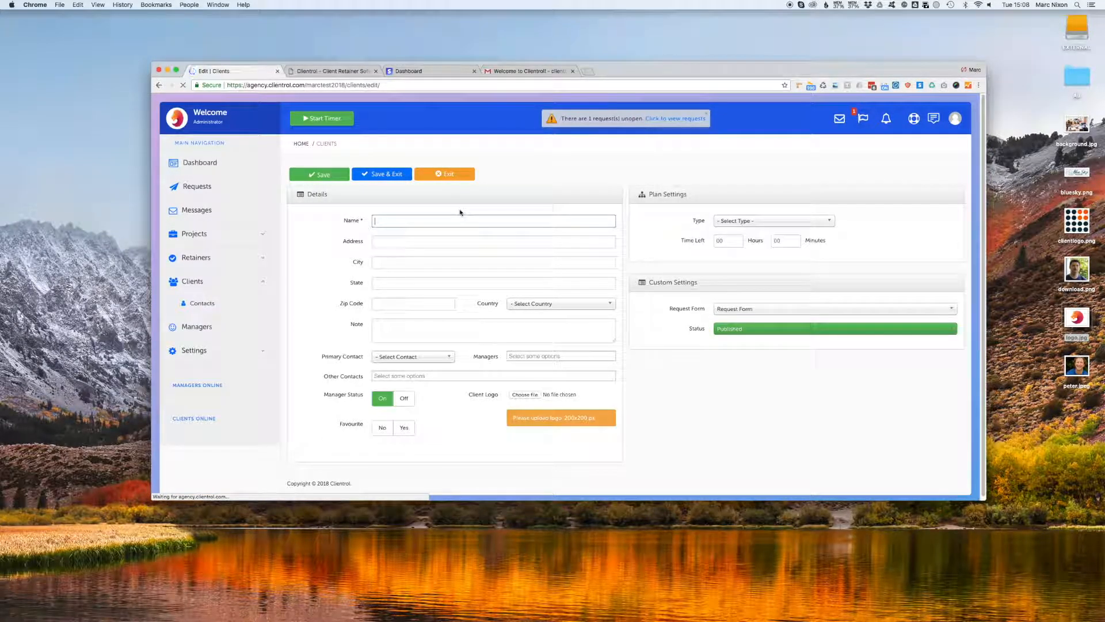
text(BlueDSky)
key(BackSpace)
key(BackSpace)
key(BackSpace)
text(Sky)
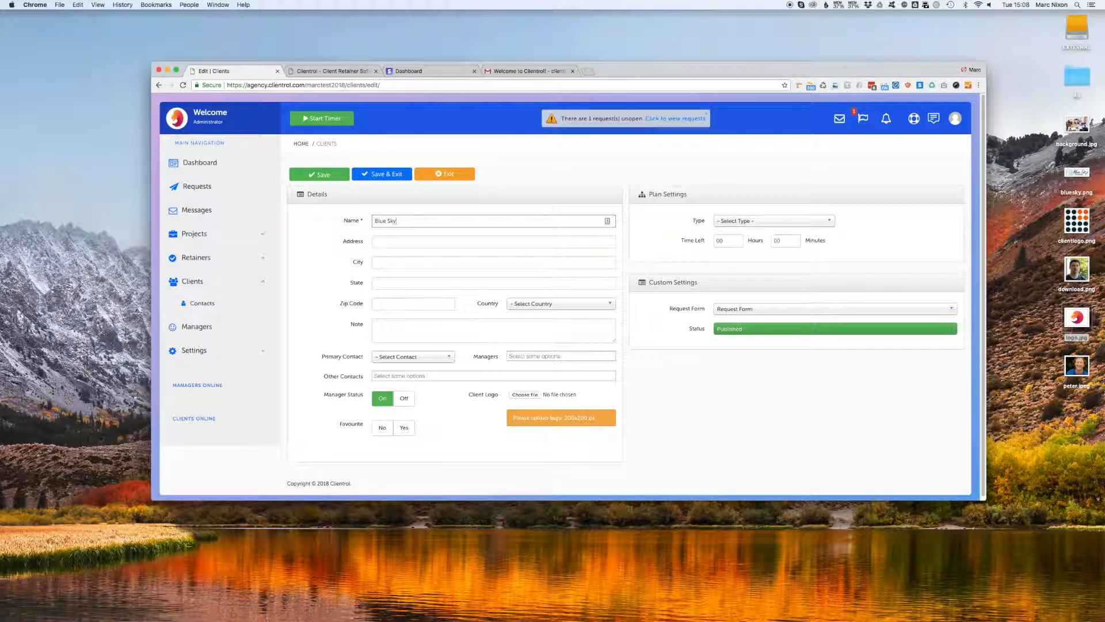
text( Marketing Limited)
Enter the client's street address, city and state, and set the country to Ireland.
click(448, 240)
text(Main Street)
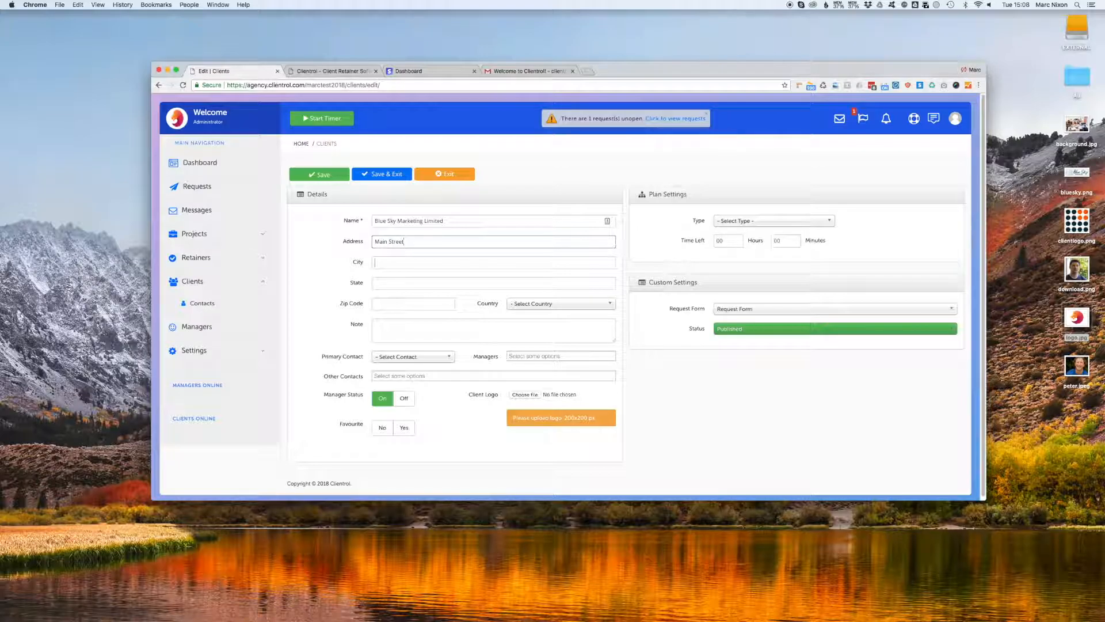
key(Tab)
text(Dub)
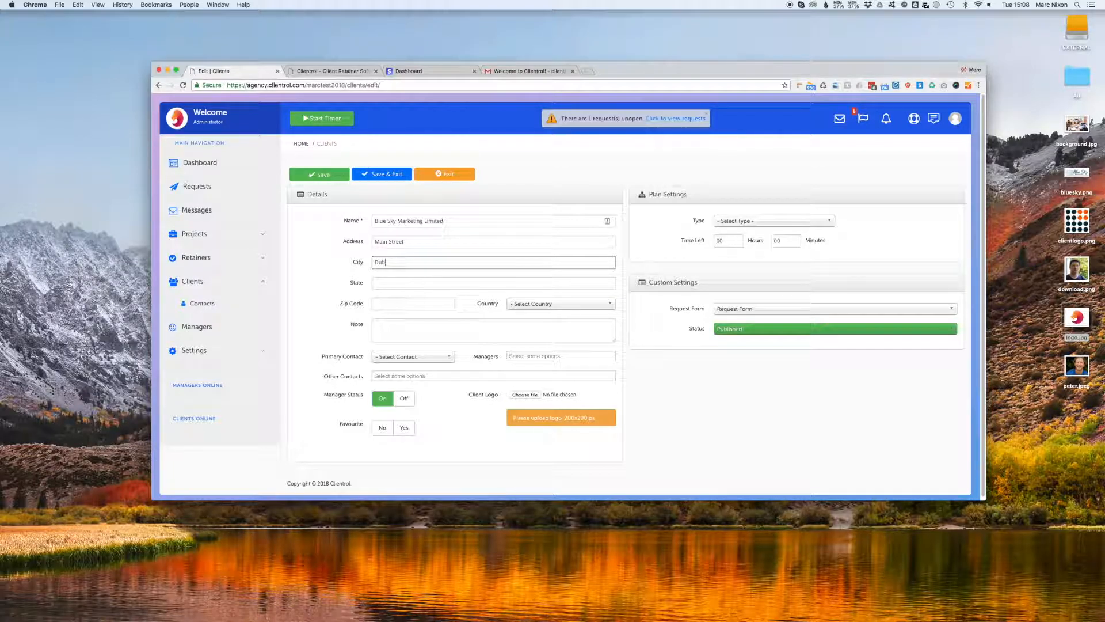
key(Tab)
text(DN)
key(Tab)
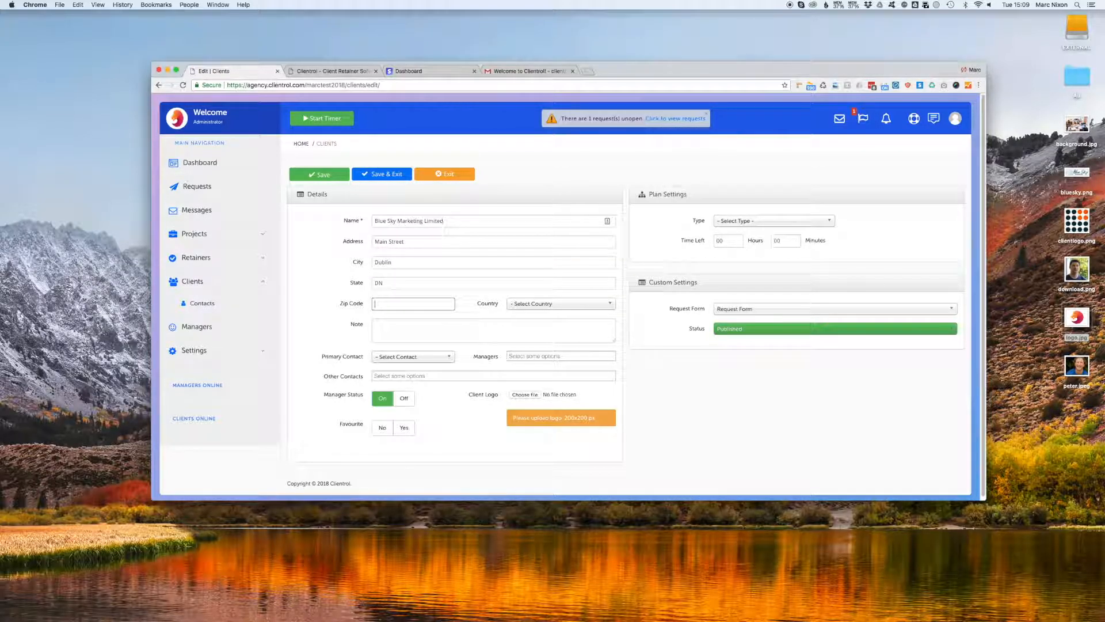
click(611, 304)
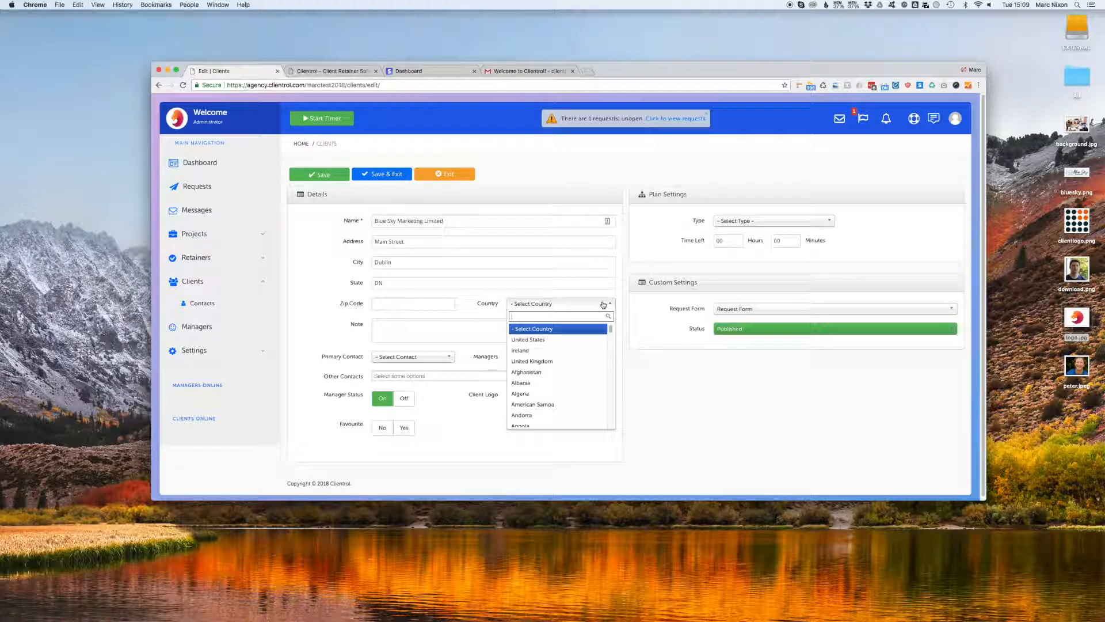
click(585, 350)
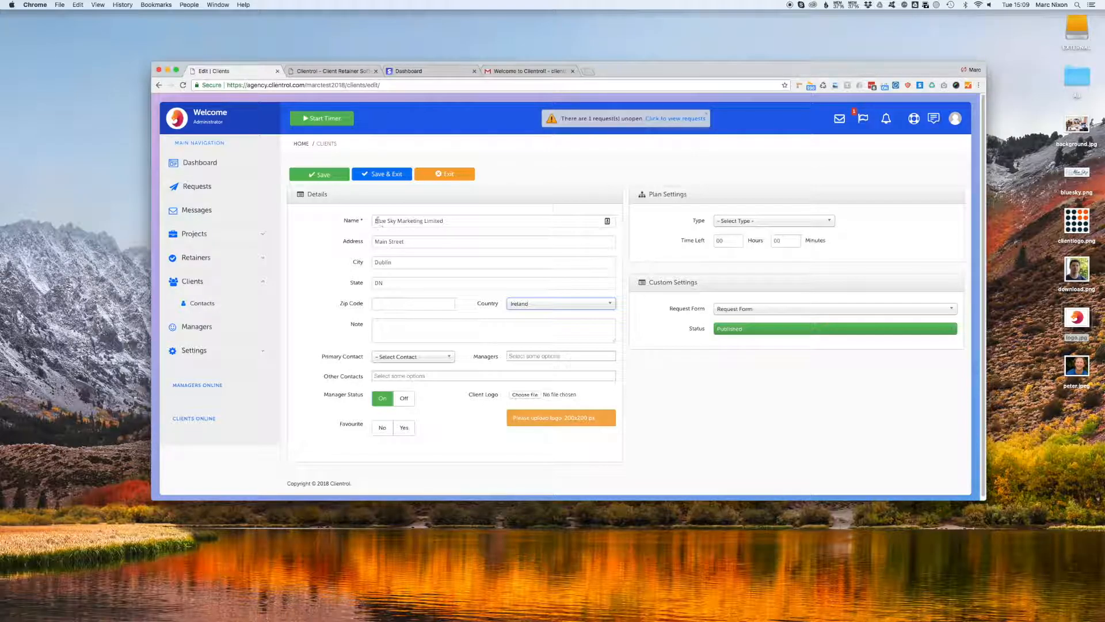
Choose to add a brand-new user as the primary contact.
click(432, 357)
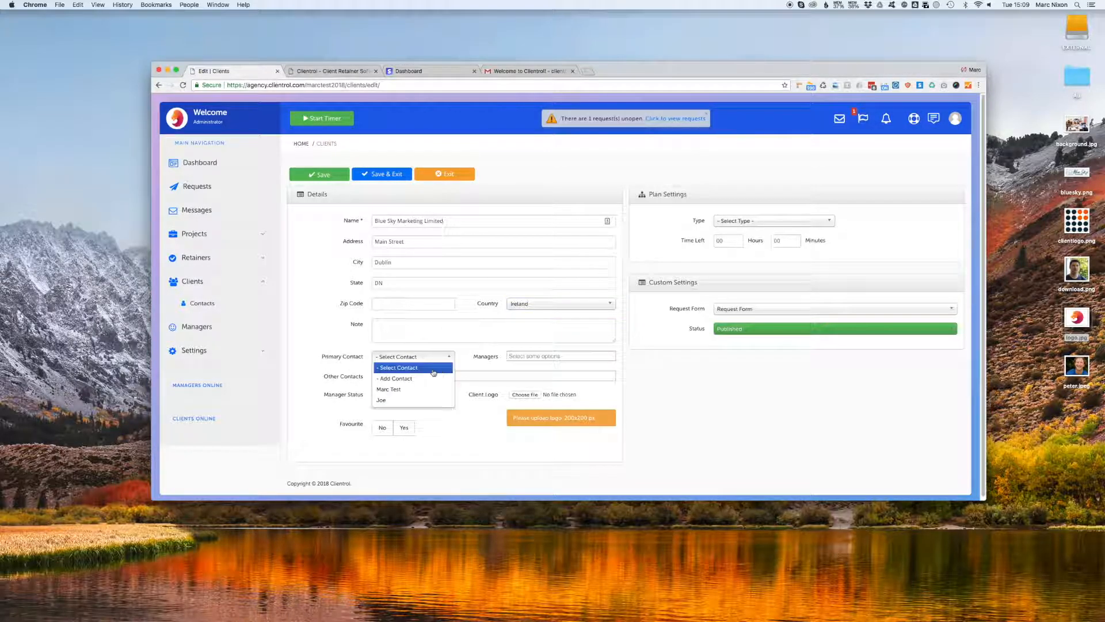
click(424, 378)
click(557, 167)
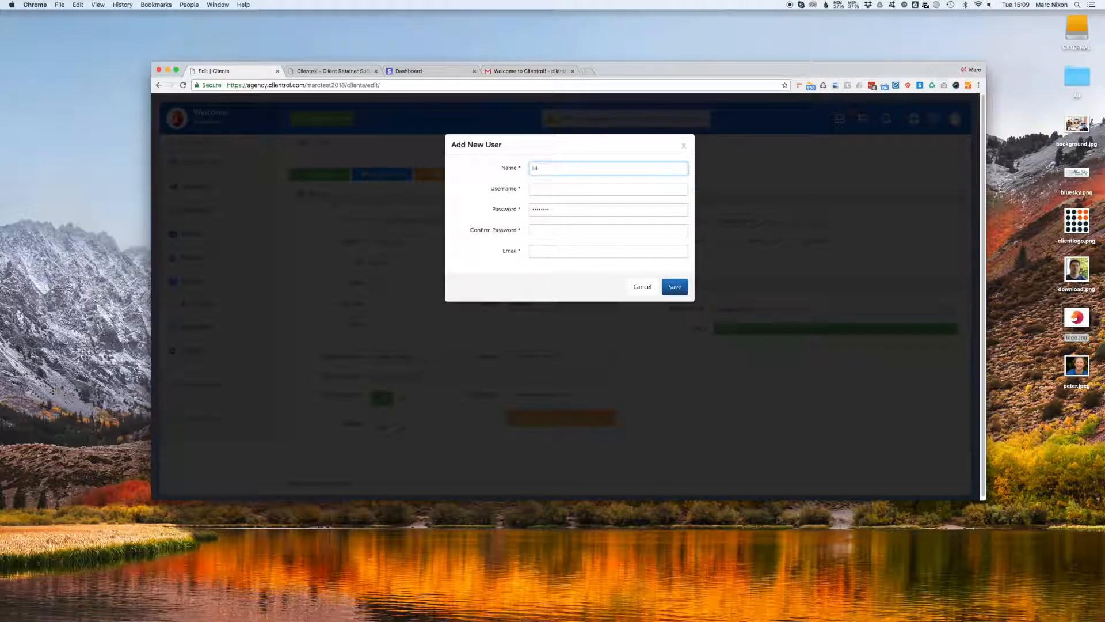
Enter the contact's full name, username and matching passwords.
key(Tab)
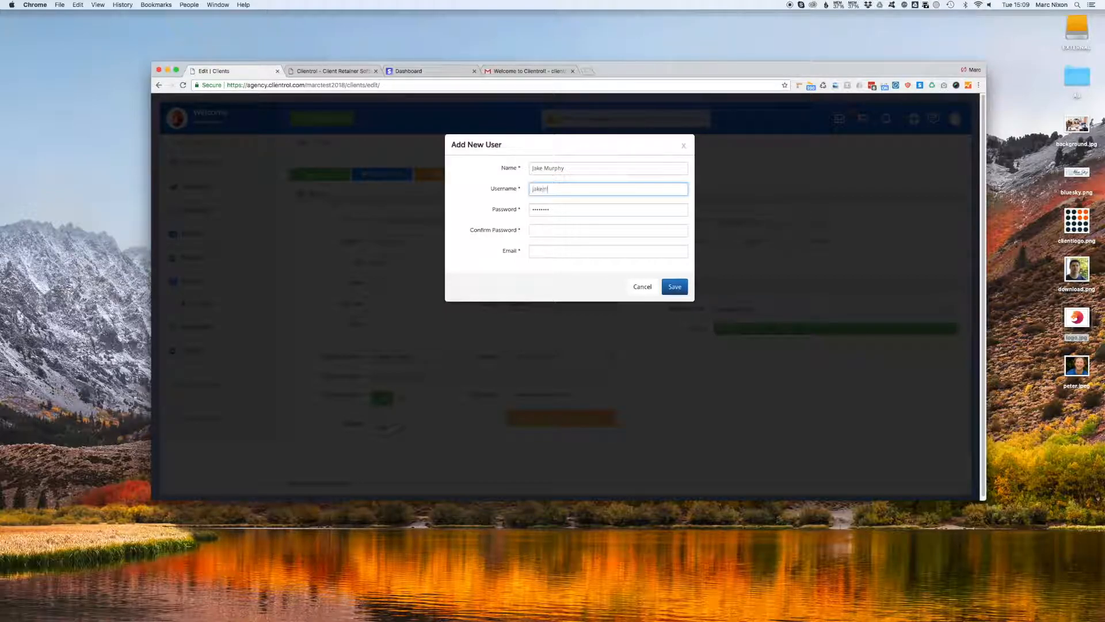
key(Tab)
text(••••••••)
key(Tab)
text(•)
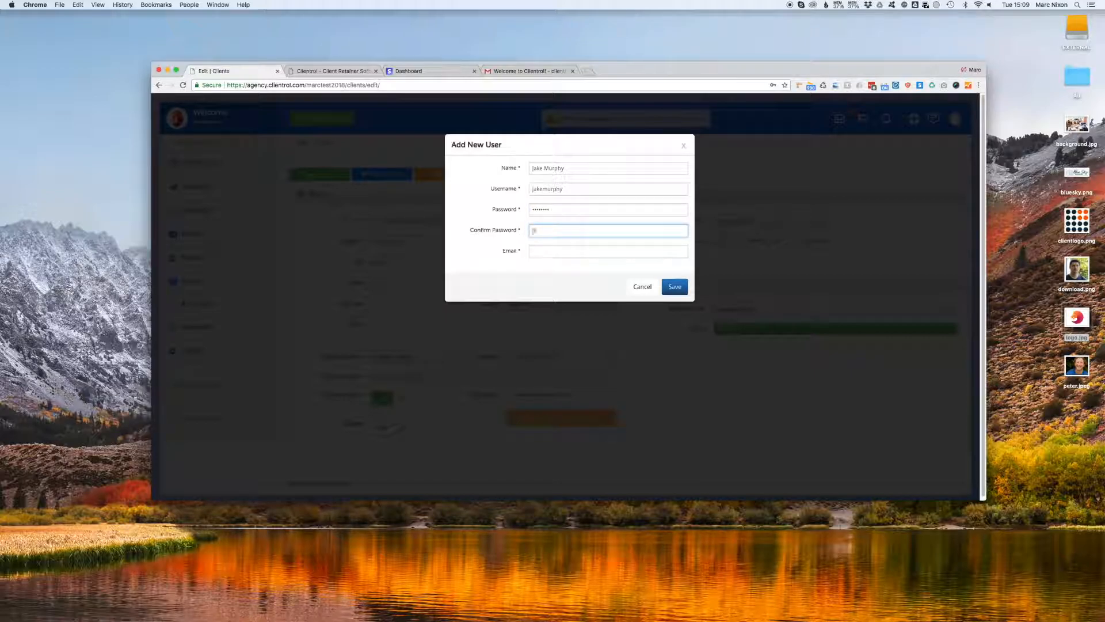
text(assword)
key(Tab)
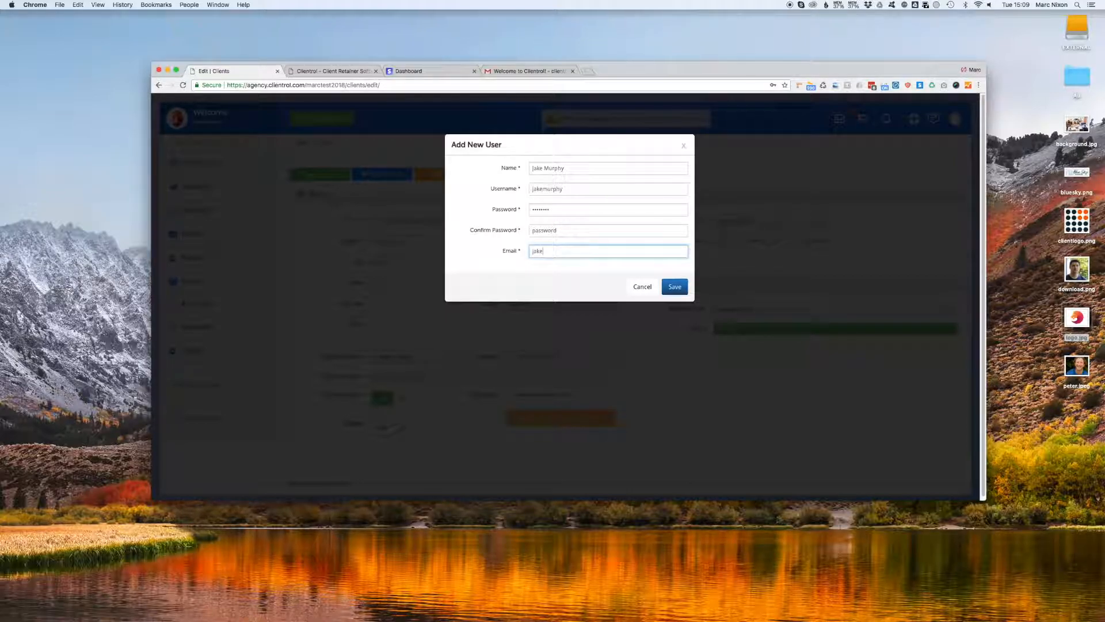
Complete the contact's e-mail address and save the new contact user.
text(@bluesky.ie)
click(596, 267)
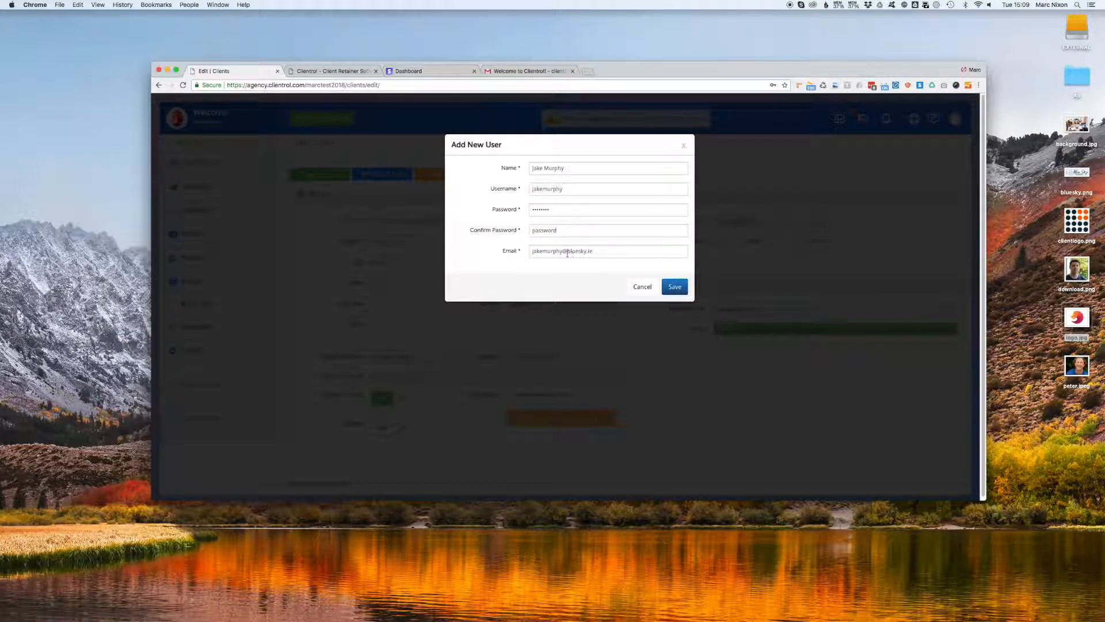
drag(557, 190, 507, 189)
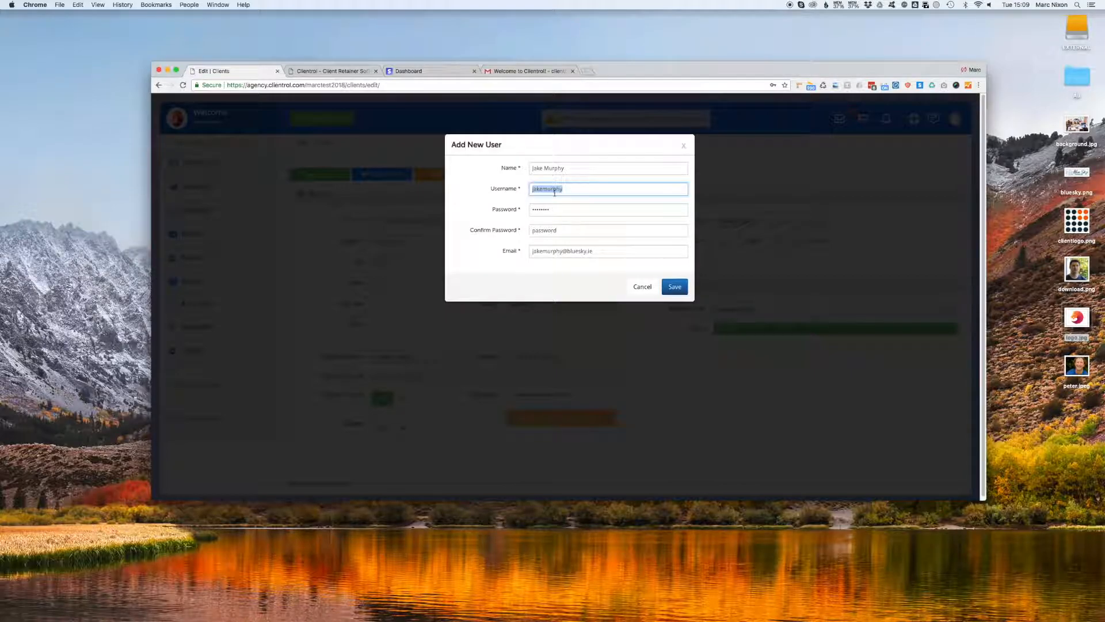
click(568, 212)
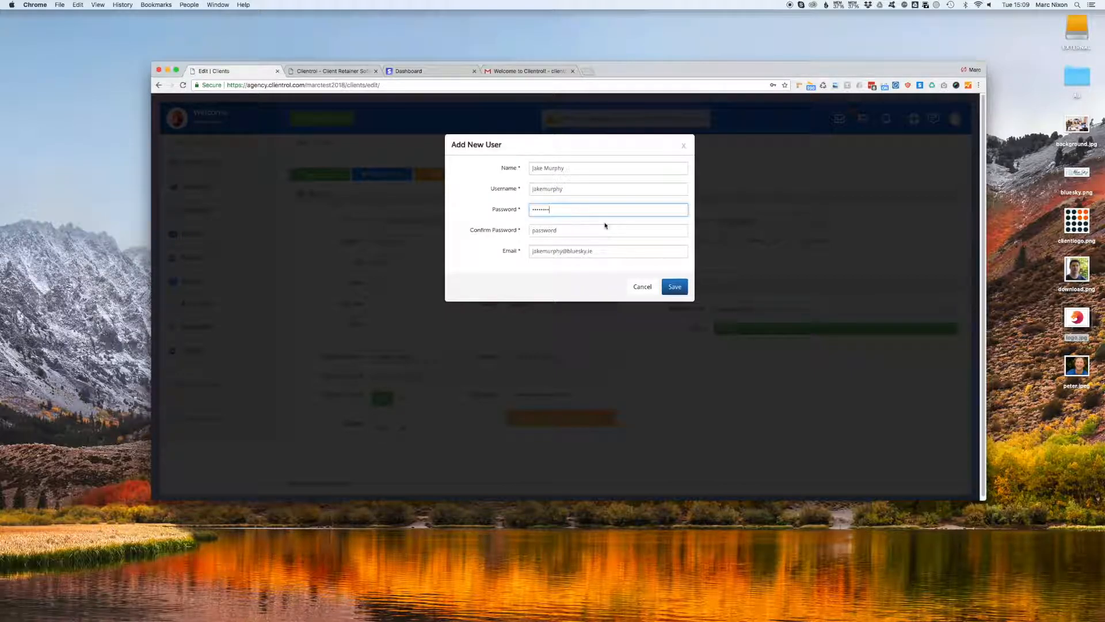
click(681, 286)
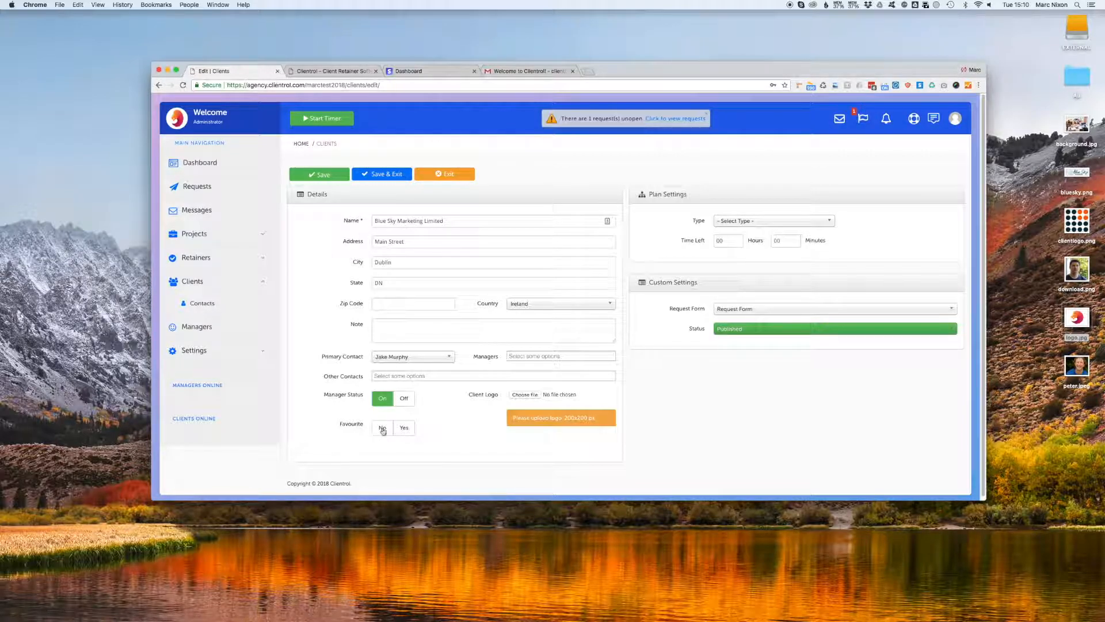
Mark the client as a favourite on the Prepaid plan at 1 per hour.
click(405, 429)
click(831, 227)
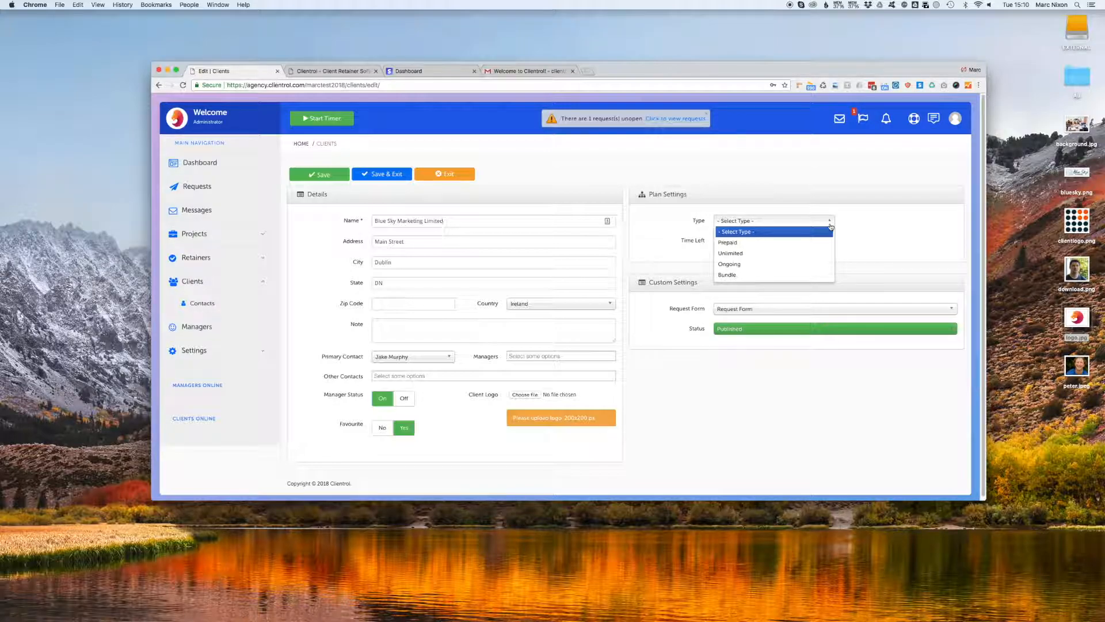
click(752, 243)
click(754, 244)
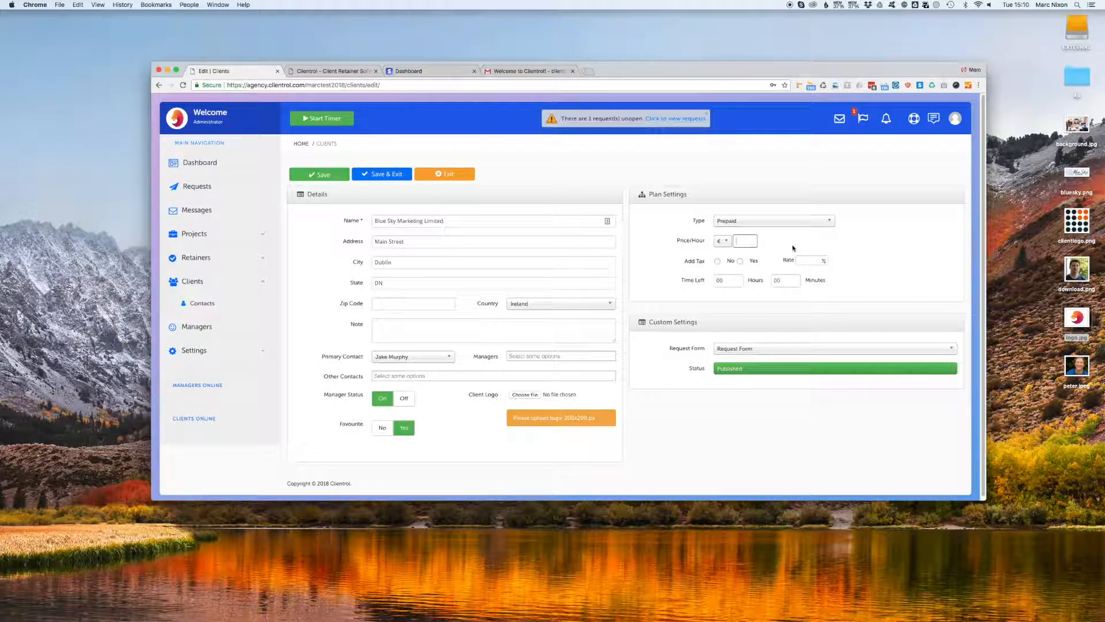
text(1)
Add 23% tax, keep zero hours left, attach clientlogo.png and save the client.
click(740, 260)
click(822, 260)
text(23)
drag(728, 282, 710, 279)
click(725, 278)
drag(1078, 229, 522, 399)
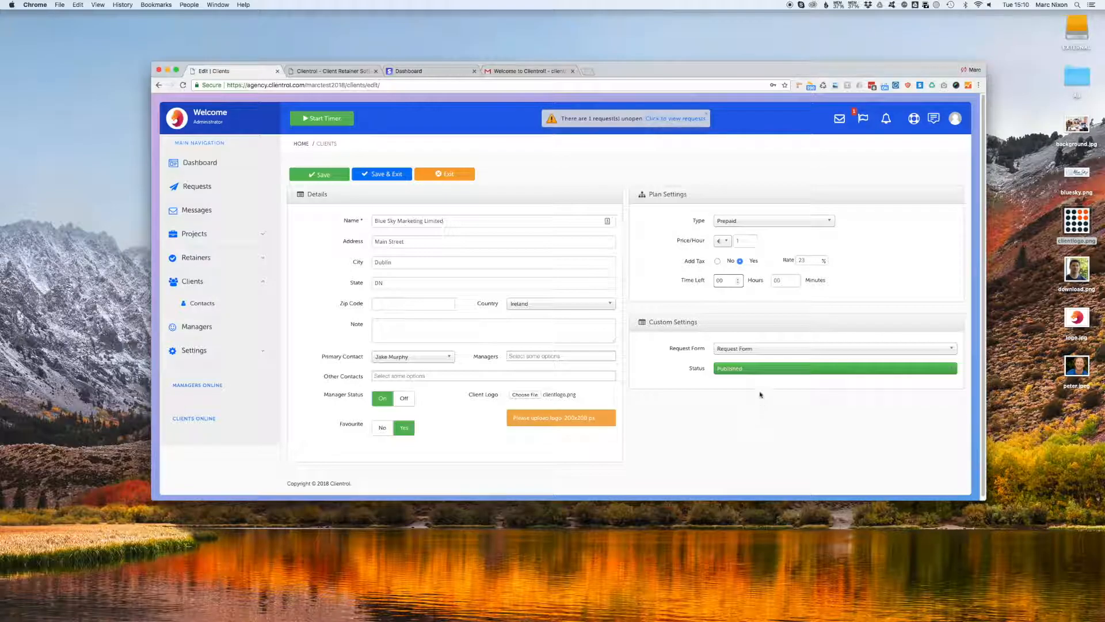
click(388, 175)
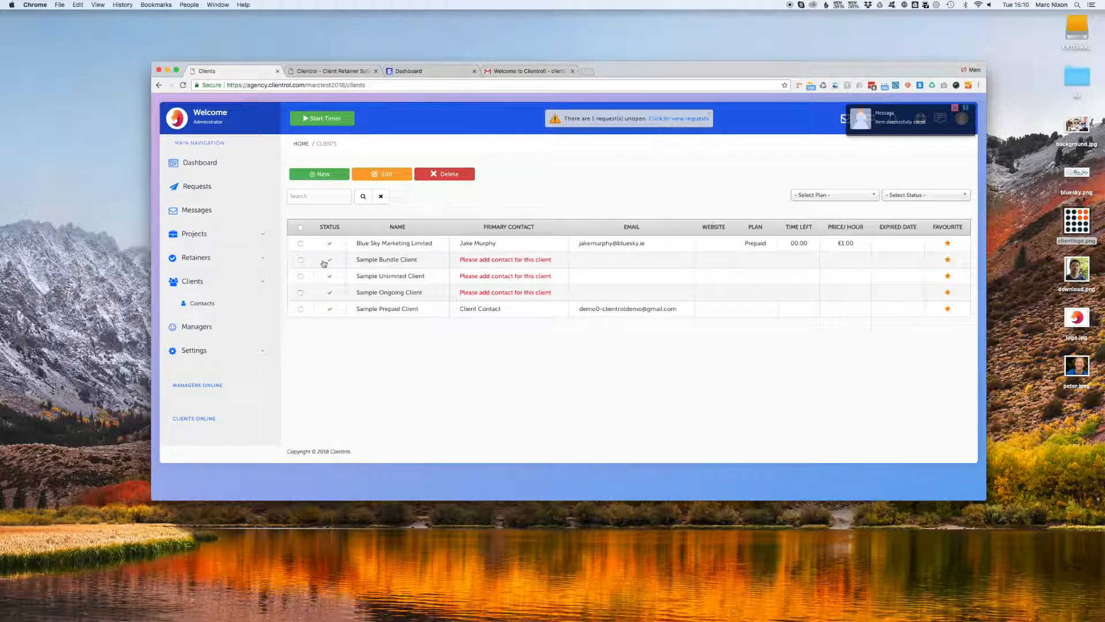
Delete the sample clients, then drop peter.jpeg onto the primary contact's avatar and save the contact.
click(301, 227)
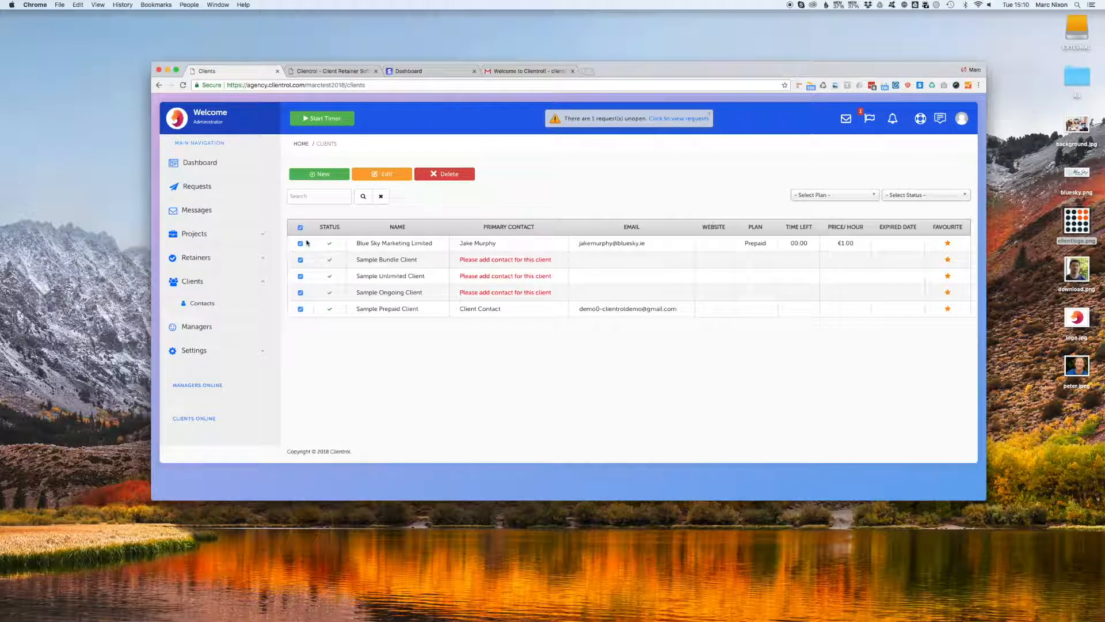
click(459, 174)
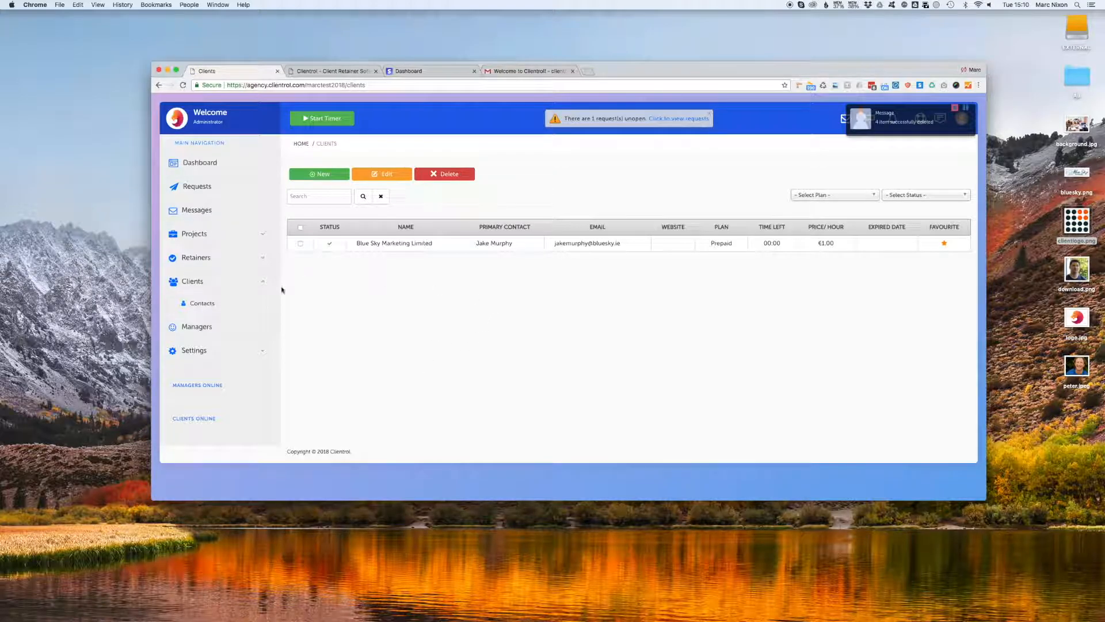
click(206, 303)
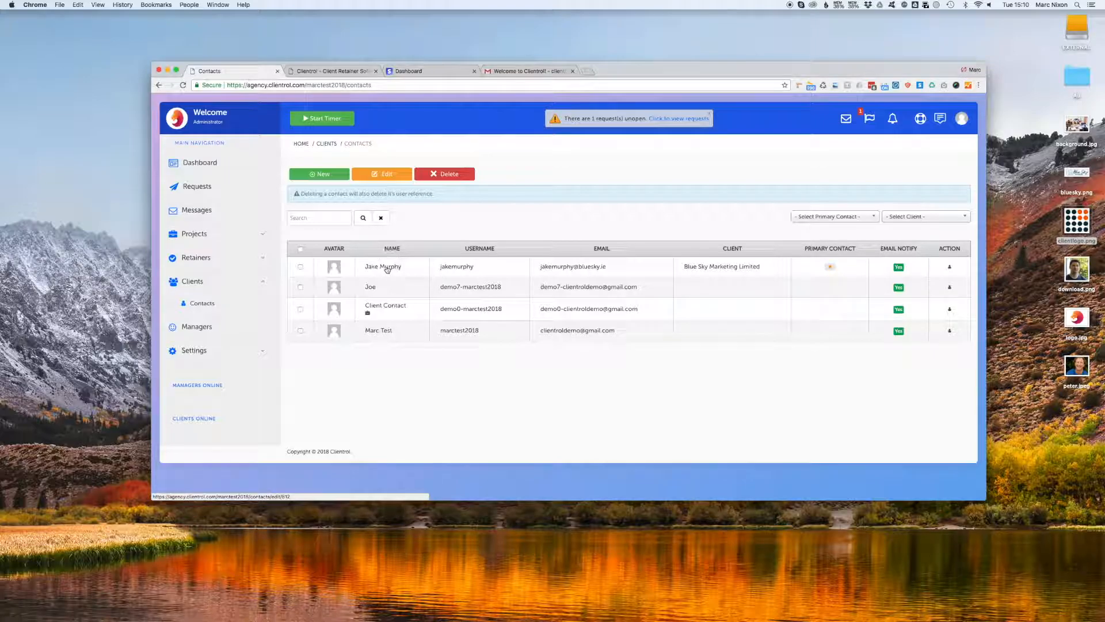
click(388, 267)
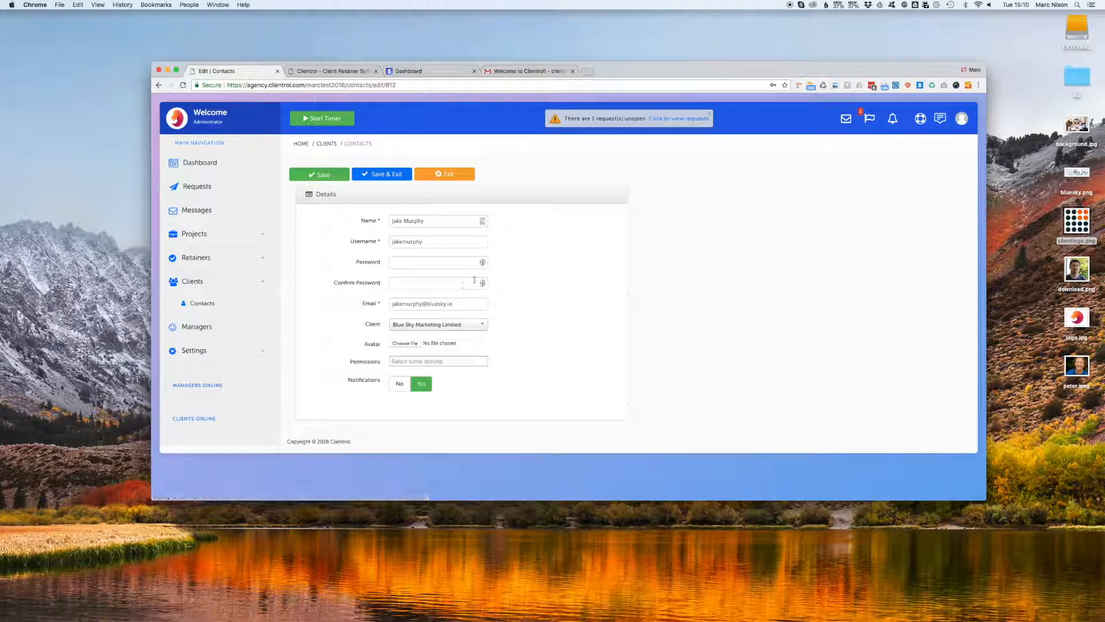
click(1056, 367)
drag(1056, 367, 415, 338)
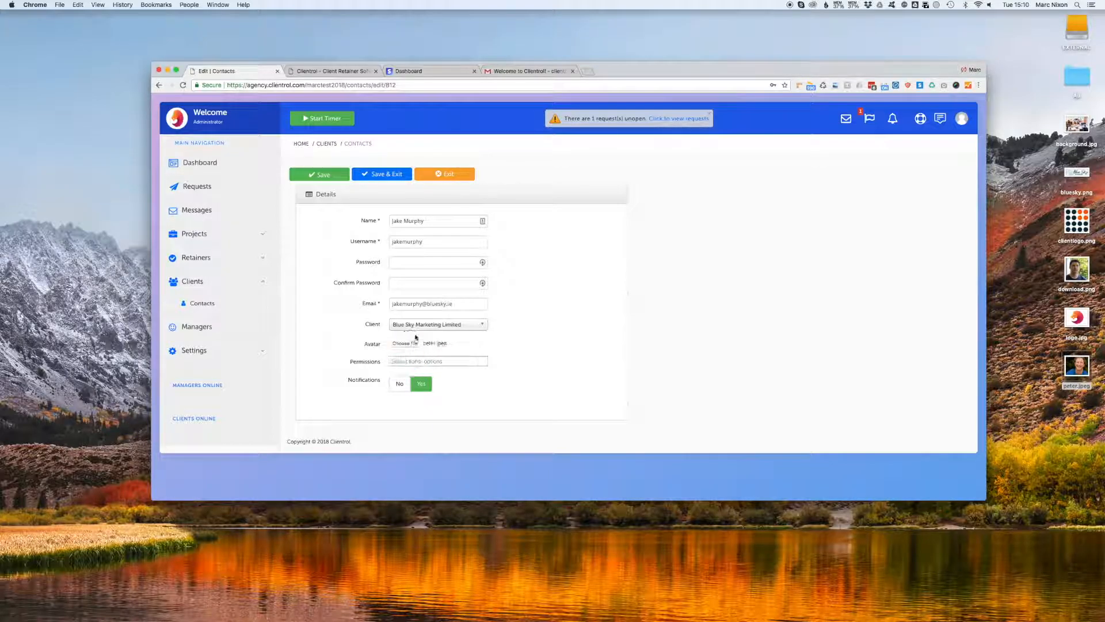
click(387, 173)
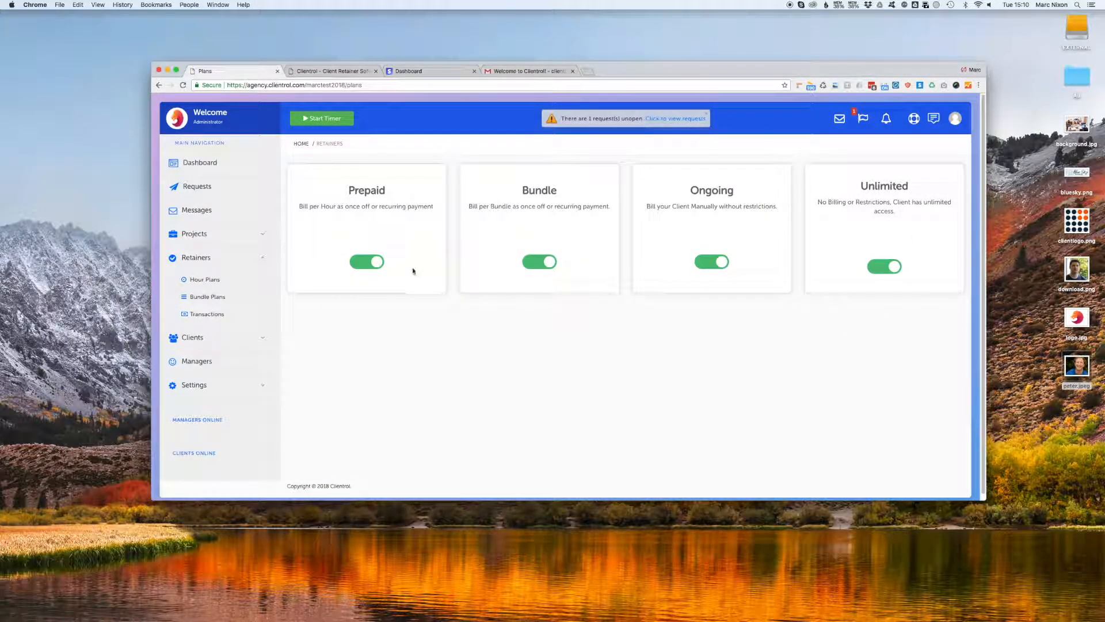
click(550, 262)
click(715, 261)
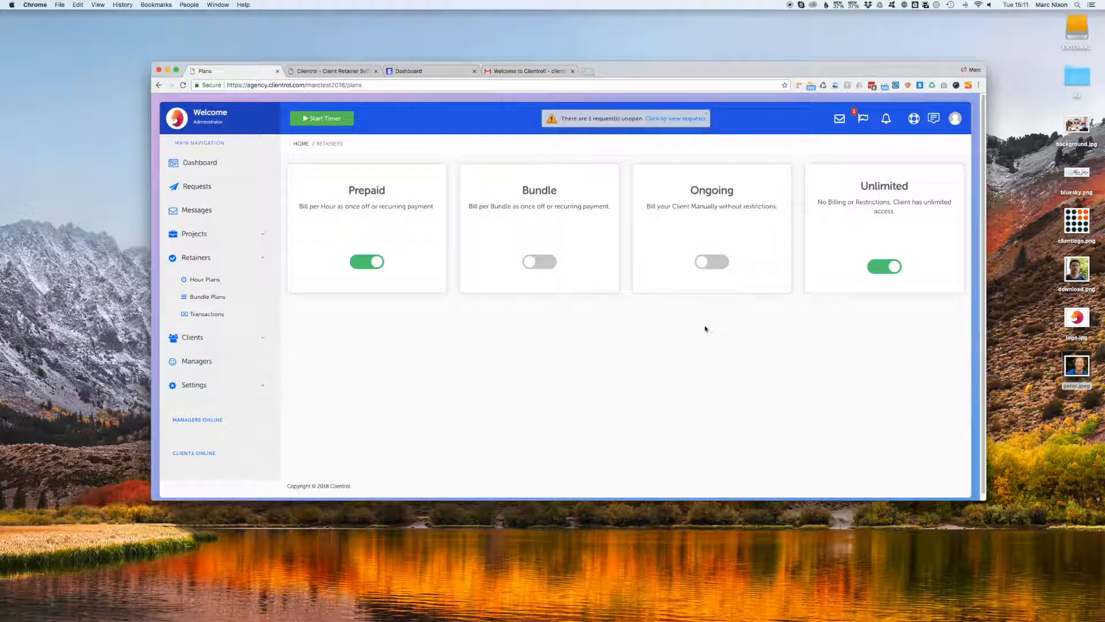
click(539, 261)
click(701, 262)
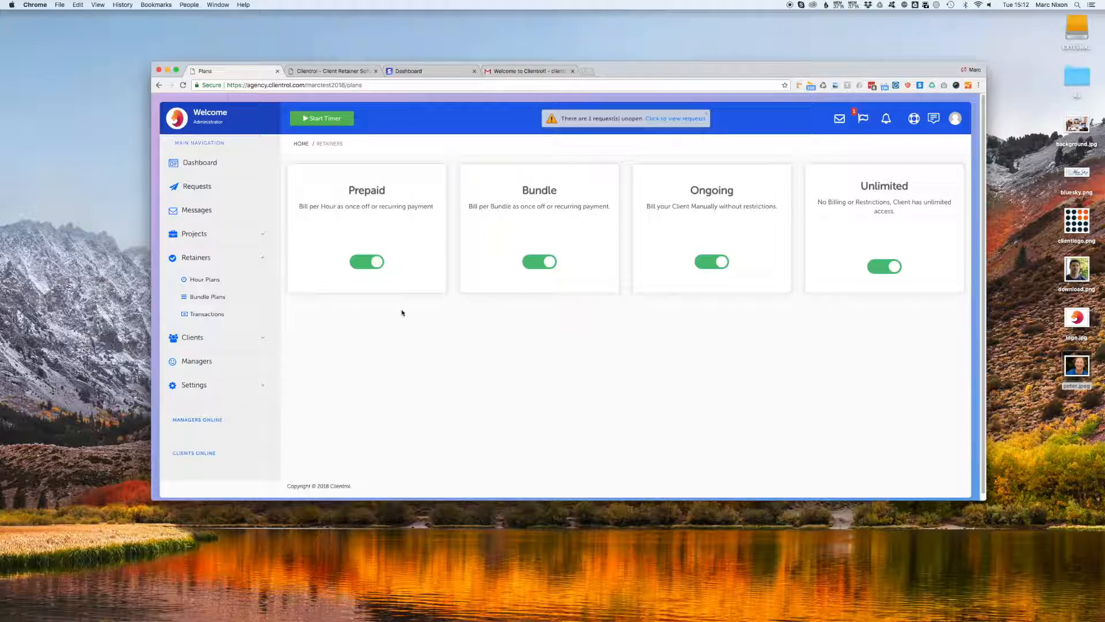
click(201, 281)
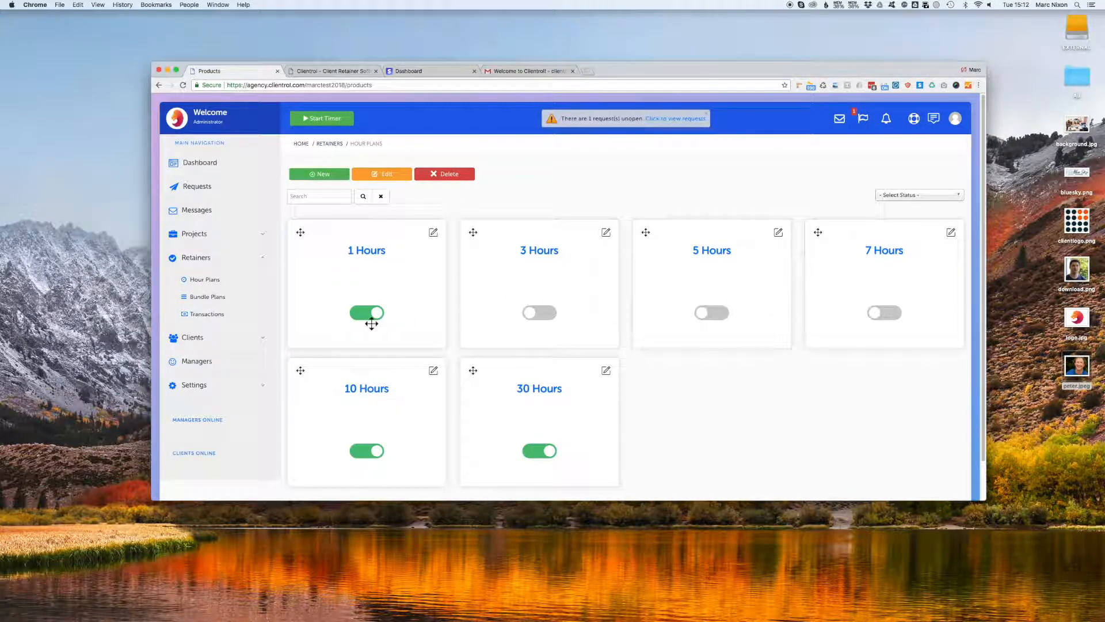
Deactivate the 1 Hours, 30 Hours and 10 Hours plans.
click(366, 312)
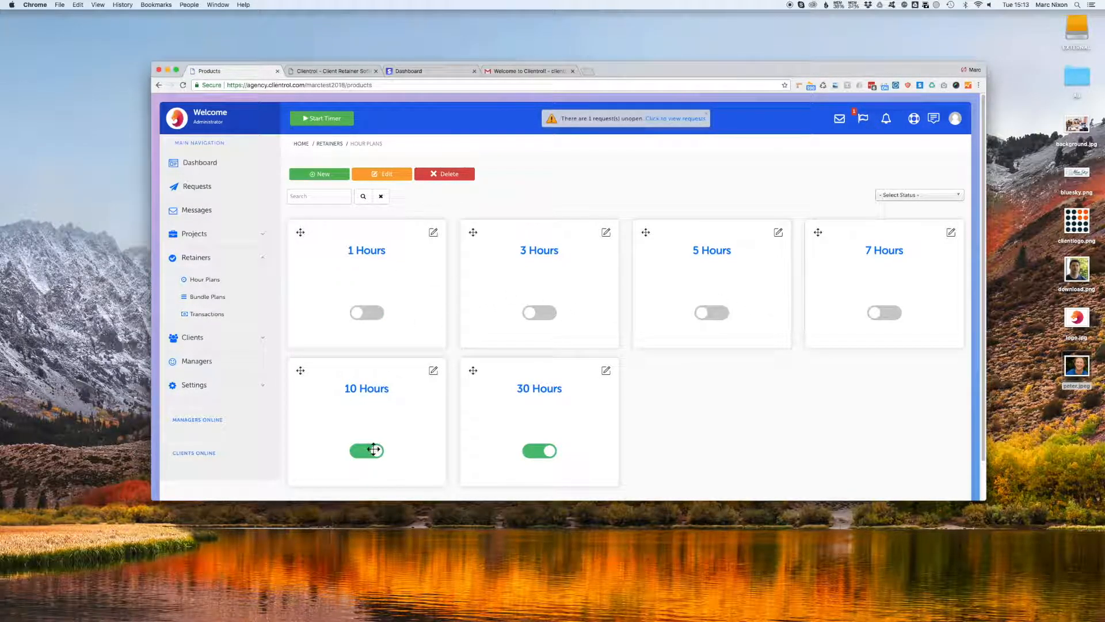
click(535, 450)
click(368, 448)
Create a 1-hour 'One Hour Support Time' plan described 'One Hour of Support Time for Website Development.' and move it first.
click(326, 174)
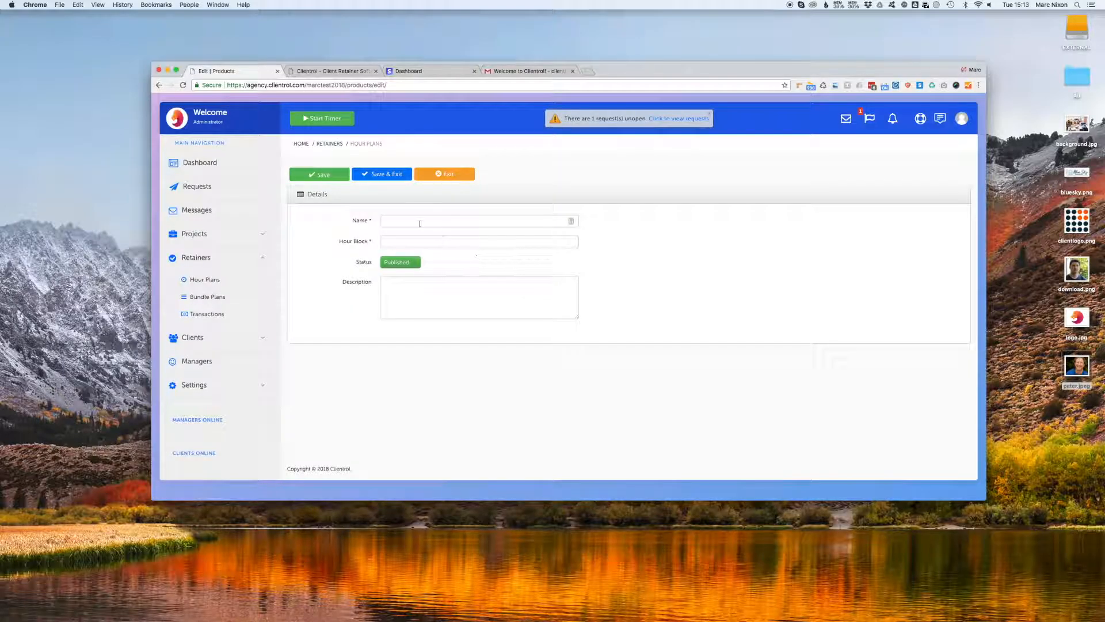
click(419, 217)
text(One )
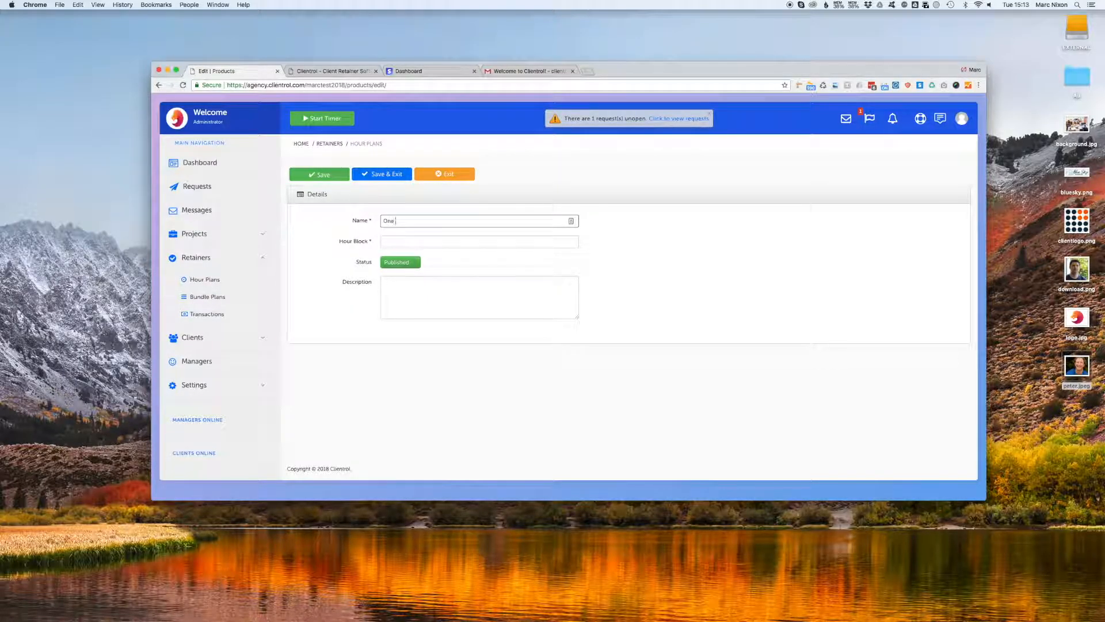
text(Hour Support Time)
key(Tab)
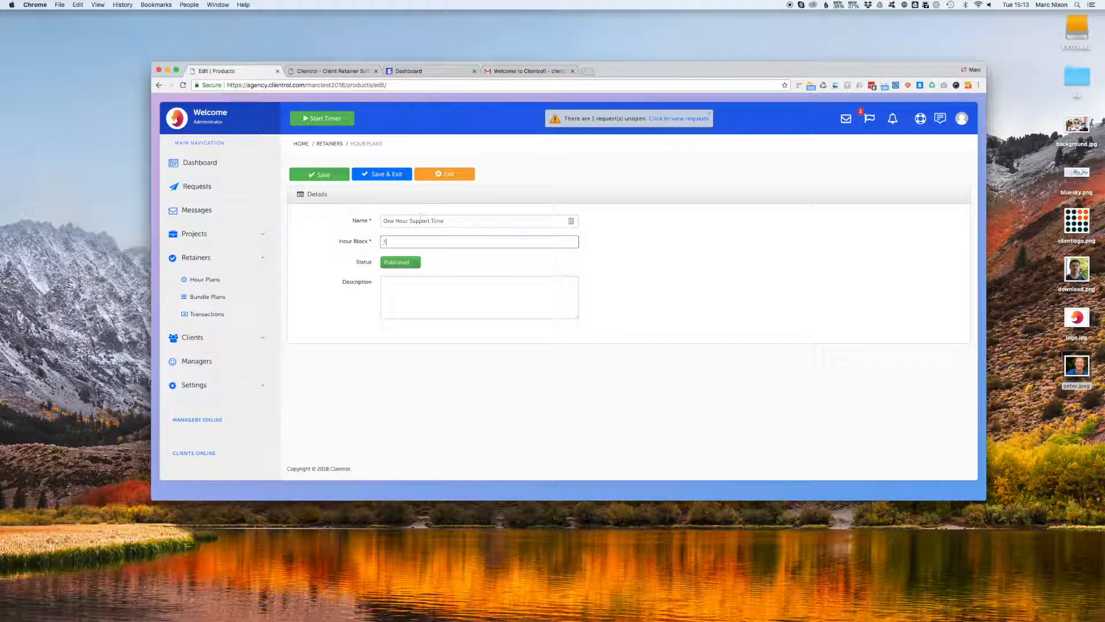
drag(392, 241, 370, 235)
click(403, 241)
click(440, 279)
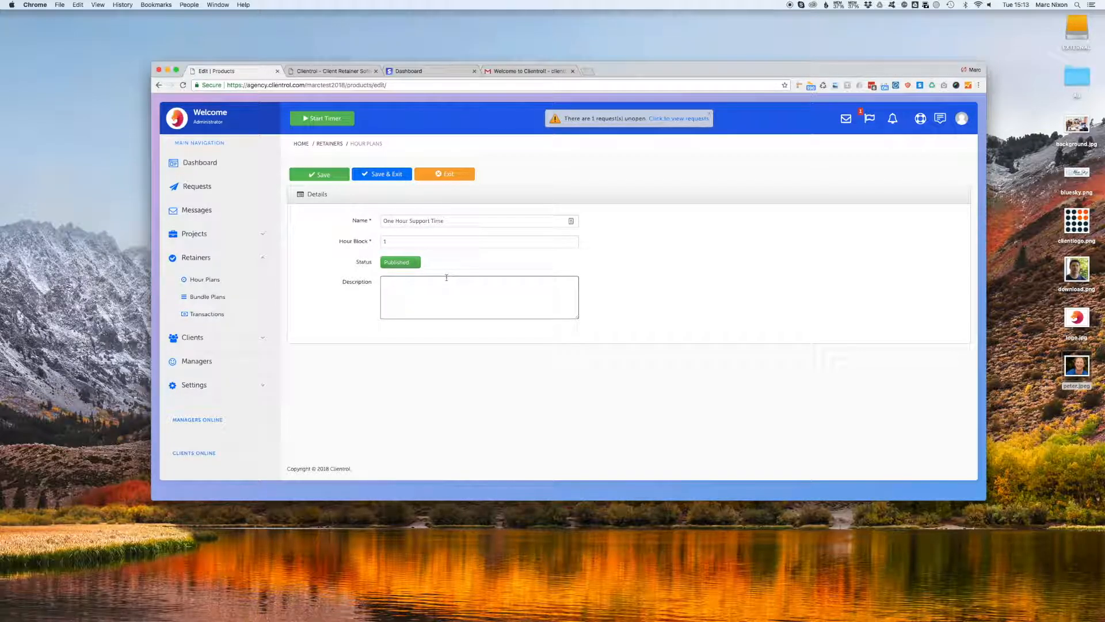
text(One Hour of Support Time for Website Development.)
click(391, 174)
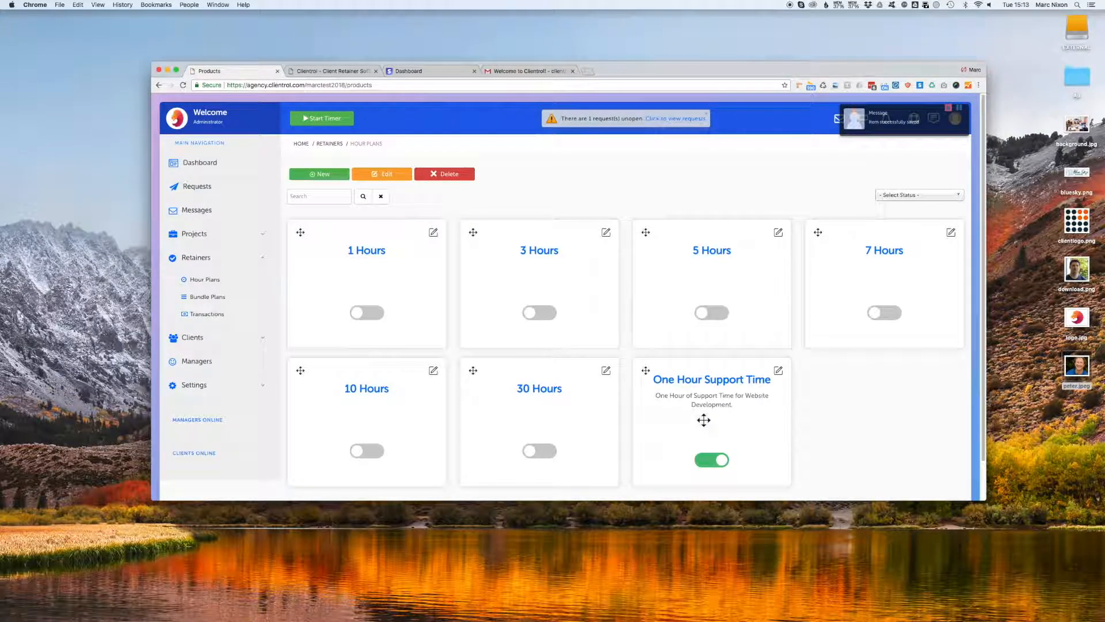
drag(704, 420, 369, 280)
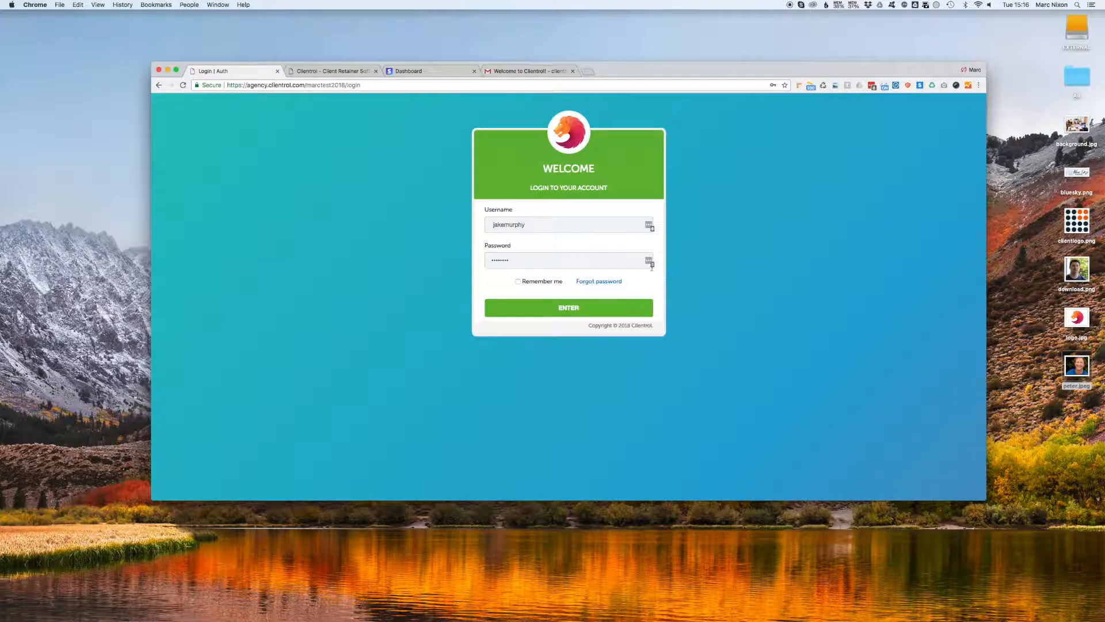
Sign in to the client portal with the contact's password.
double_click(546, 264)
text(••••••)
key(Return)
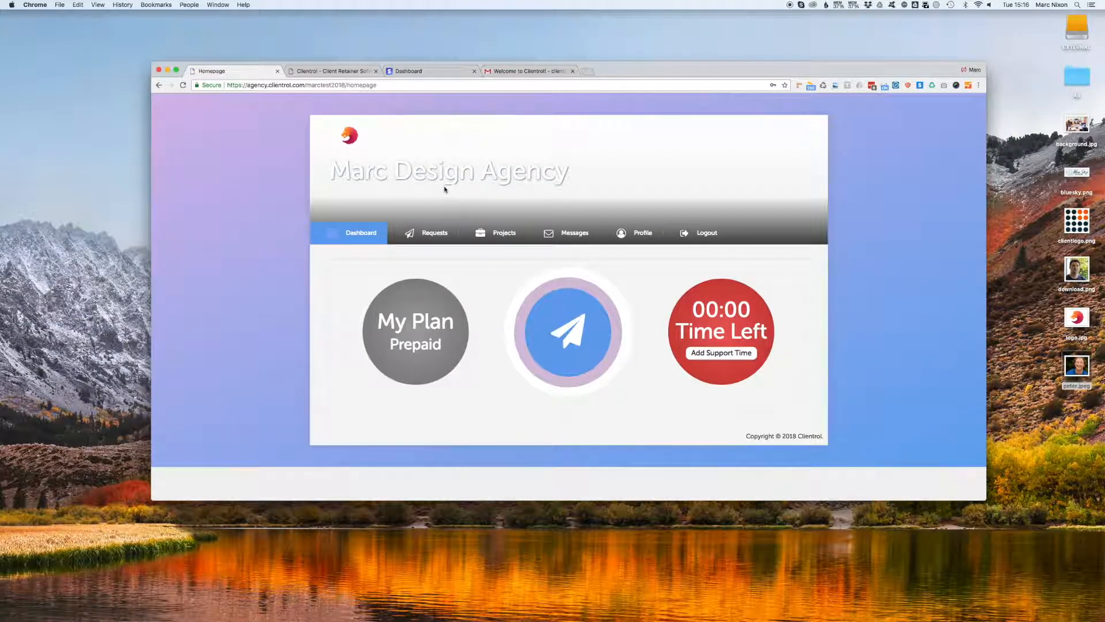
drag(571, 173, 328, 173)
Try Send Request, then go back to the dashboard and open Add Support Time.
click(579, 328)
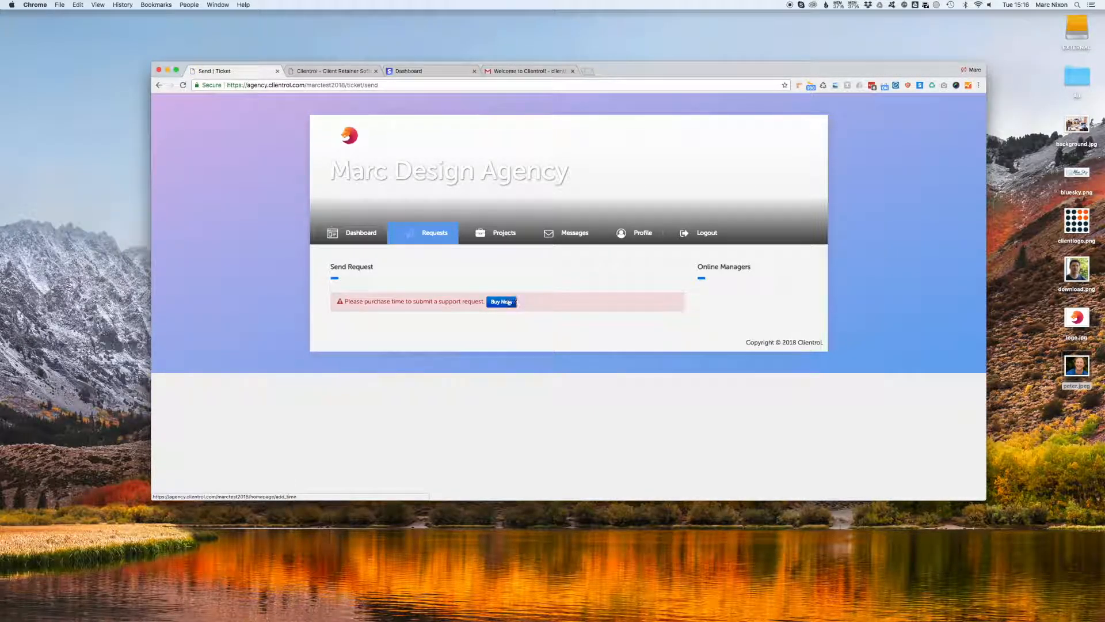
click(363, 233)
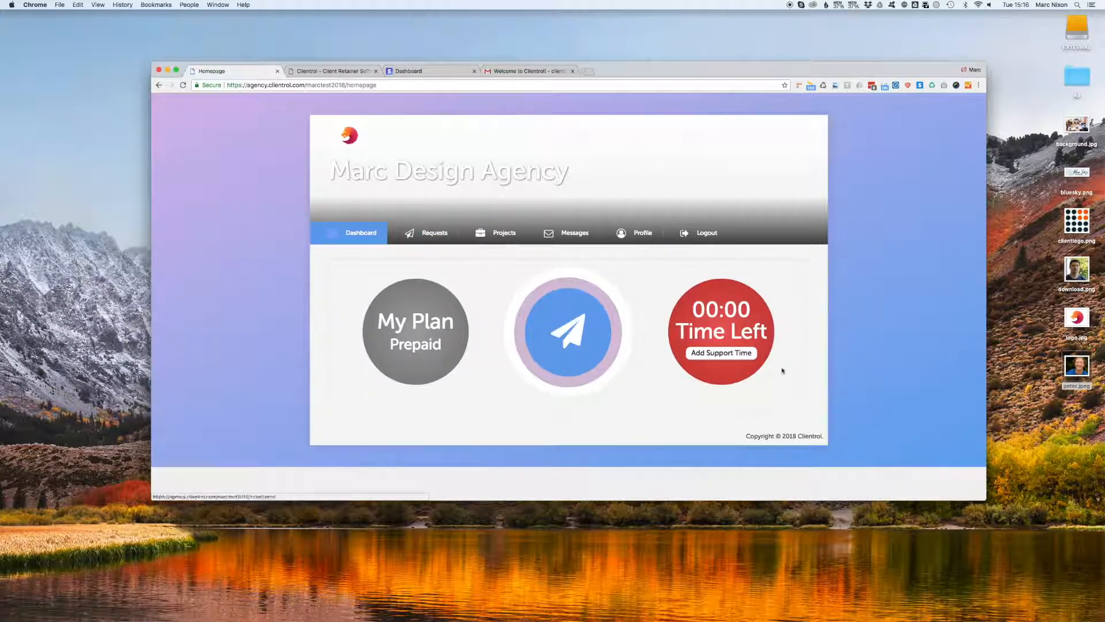
click(735, 352)
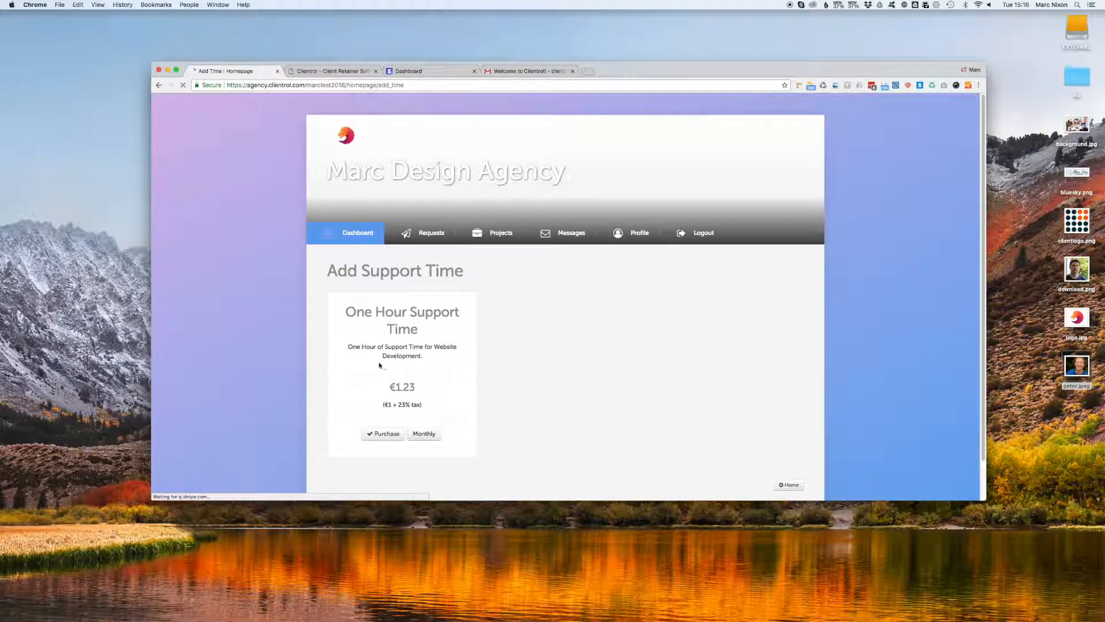
Pay €1.23 via Stripe for One Hour Support Time, entering the buyer's name and e-mail.
double_click(410, 387)
click(421, 389)
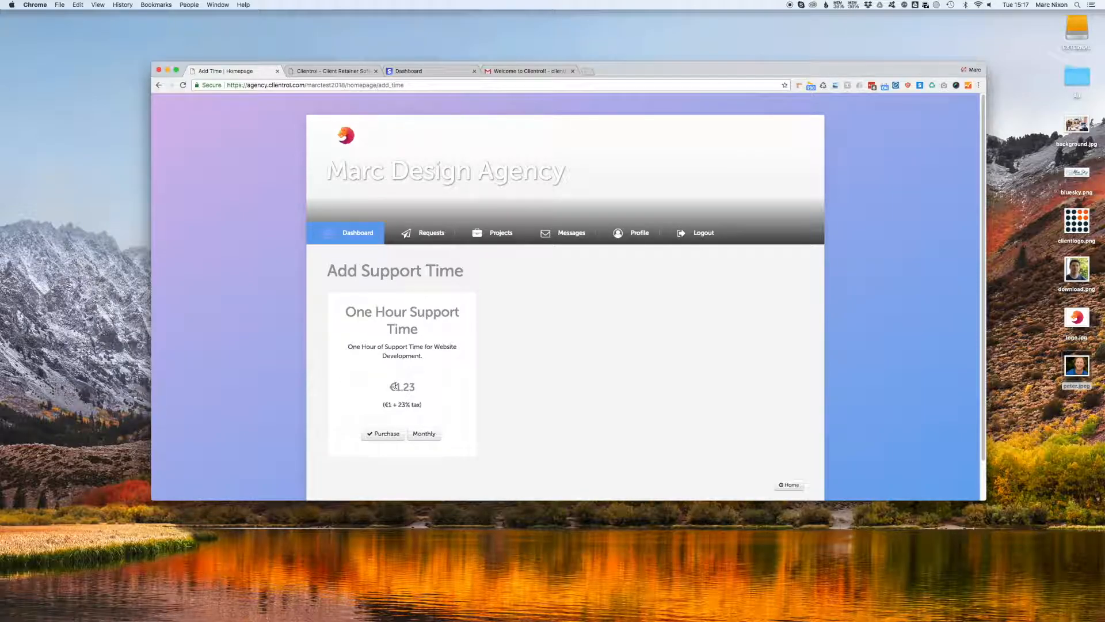
double_click(422, 388)
click(402, 433)
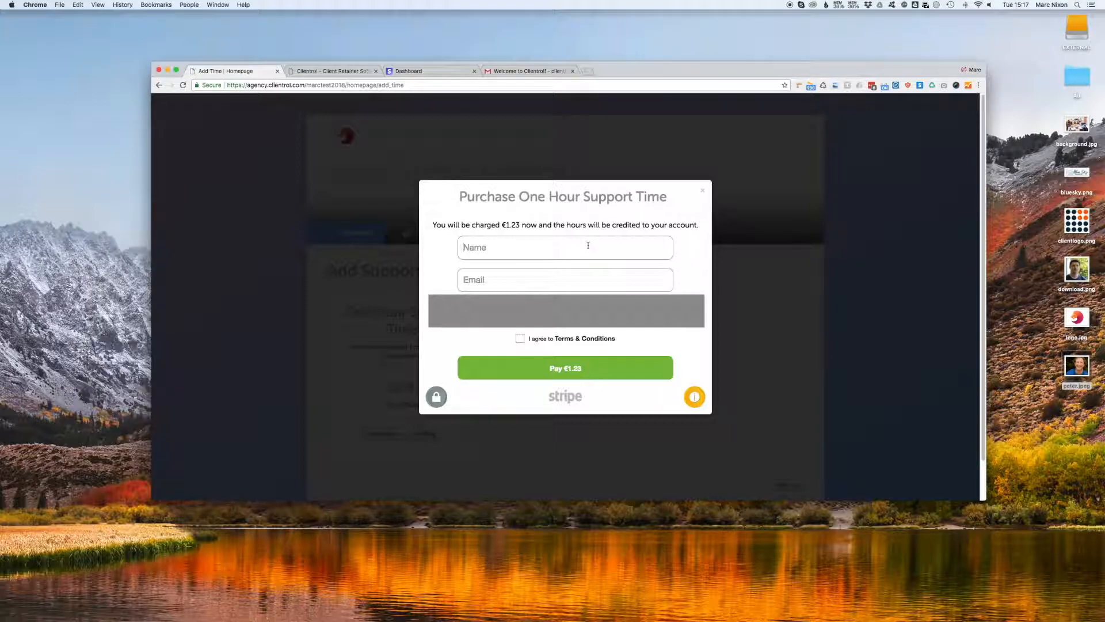
text(Marc)
key(Tab)
click(569, 368)
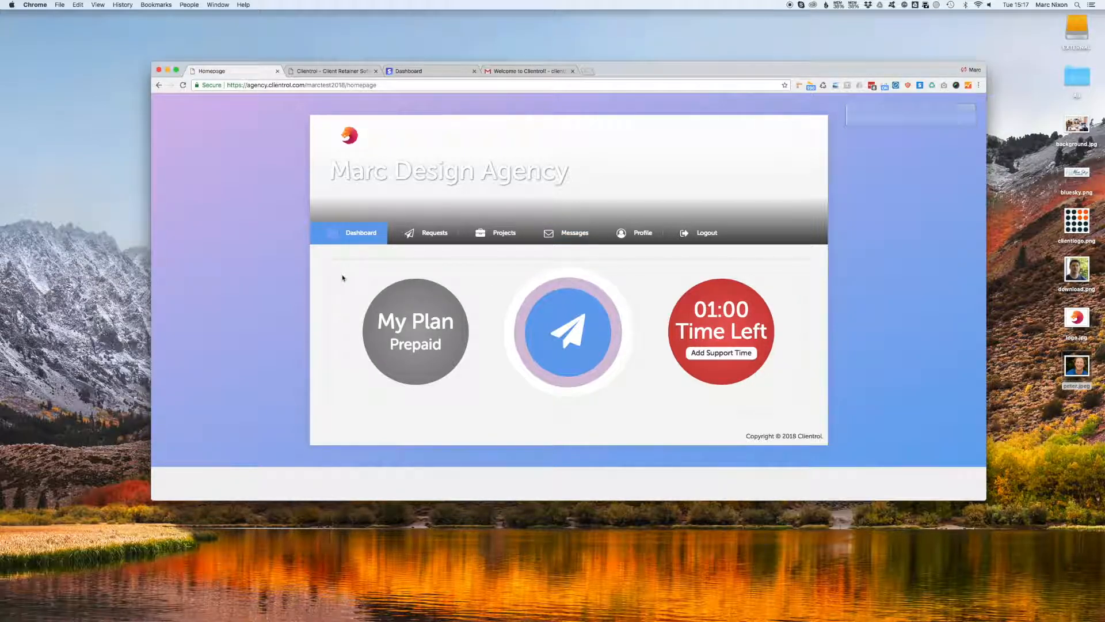
Submit a request with subject 'Please update Homepage' and message 'Please update homepage today'.
click(562, 342)
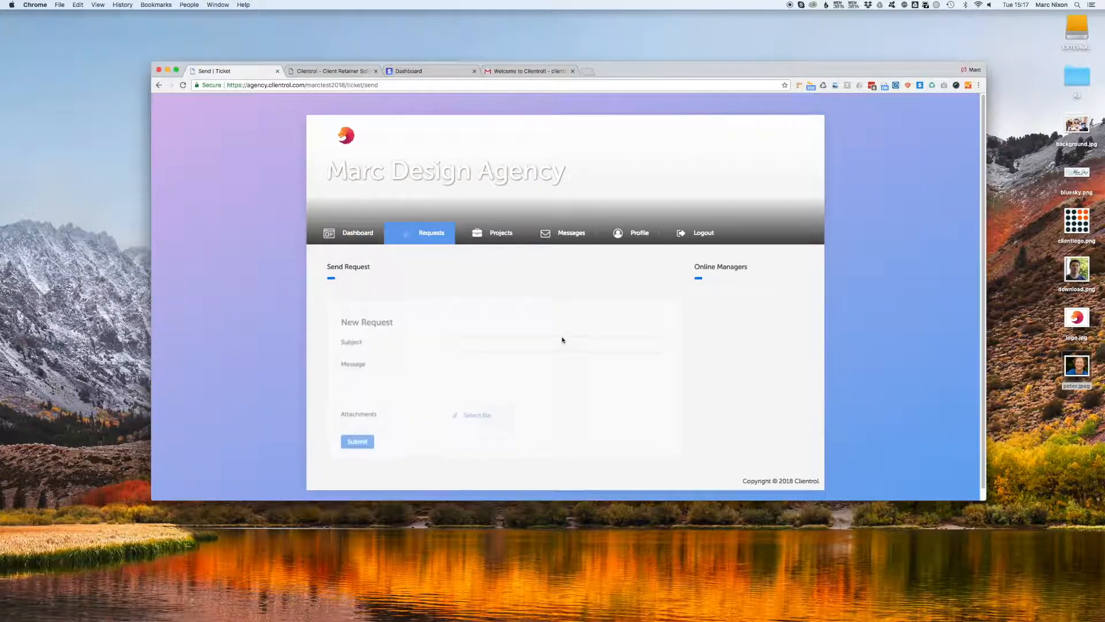
click(483, 336)
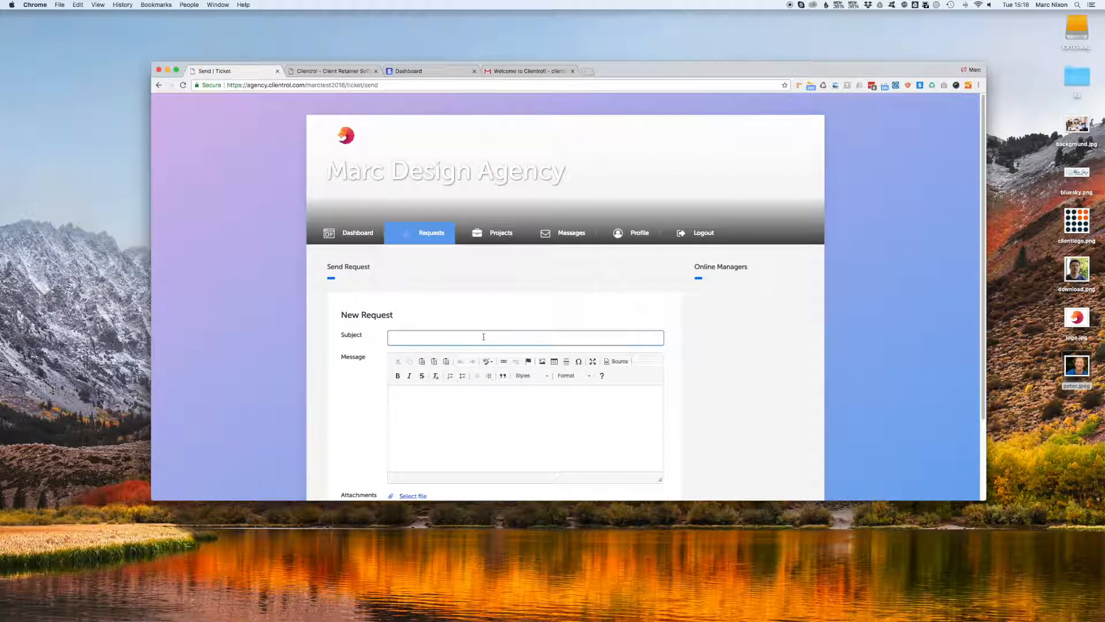
text(Please update Homepage)
key(Tab)
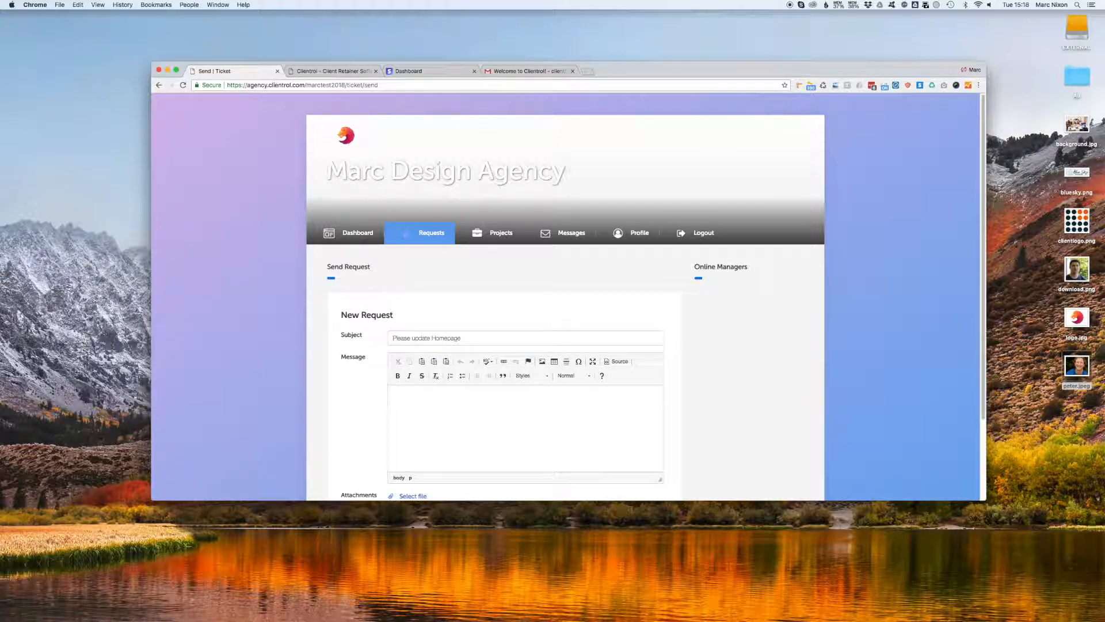
text(Please update homepage today)
scroll(483, 337, down, 3)
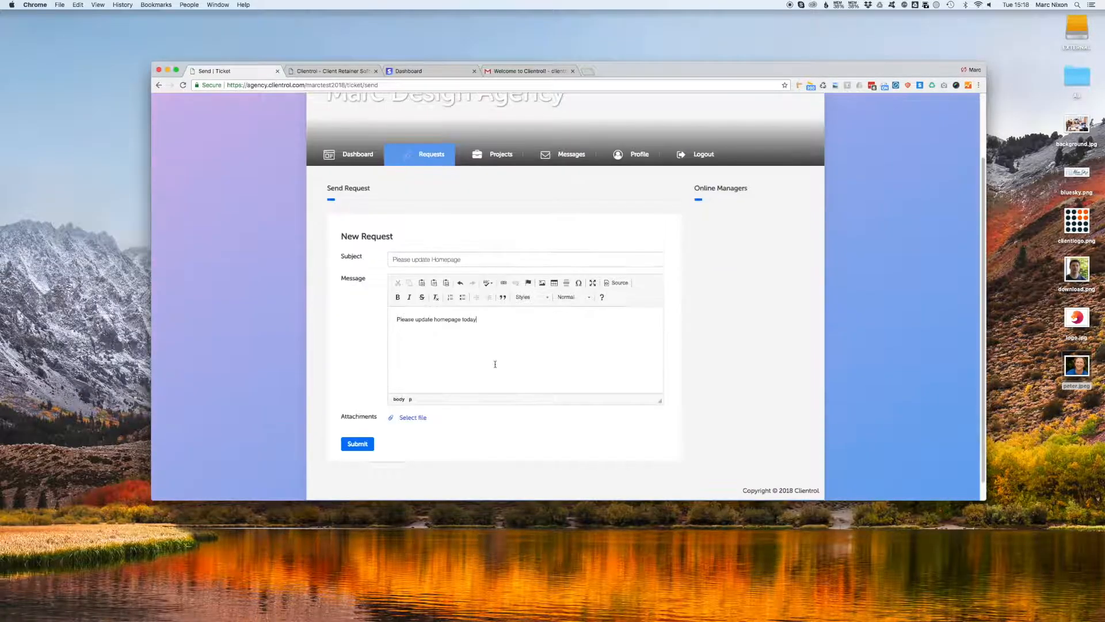
click(360, 443)
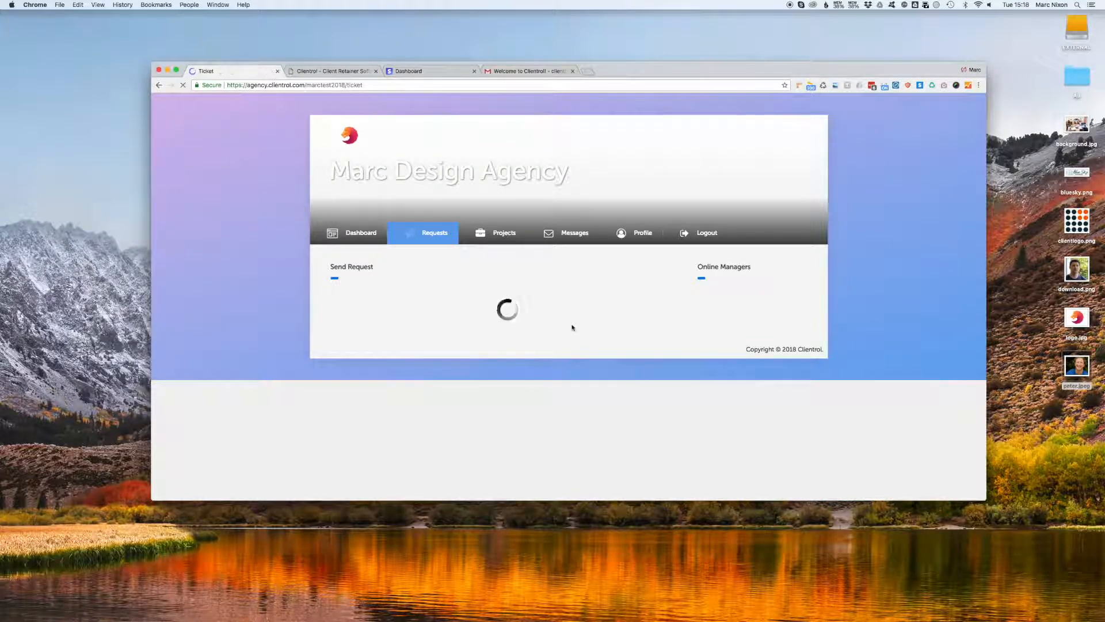
click(373, 233)
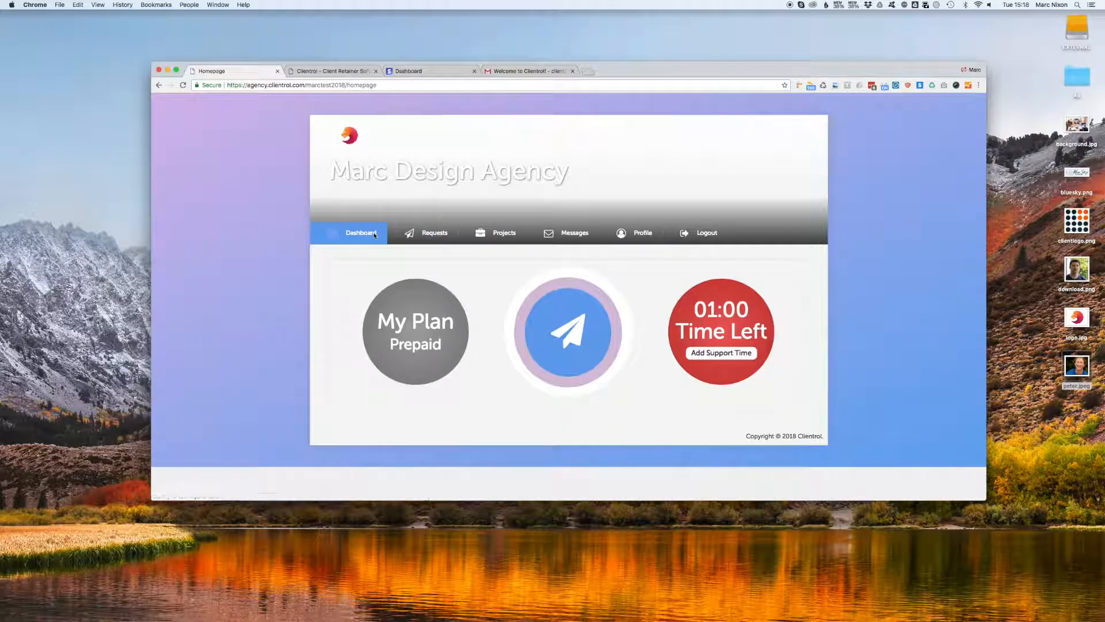
Log out of the client portal and sign in with the agency admin username and password.
click(715, 235)
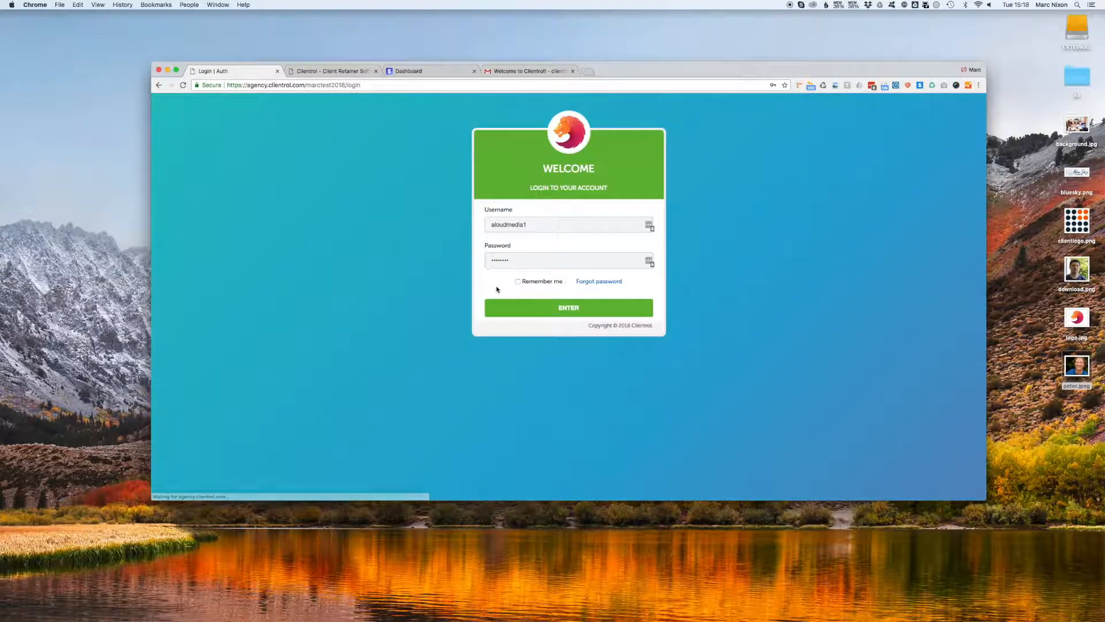
double_click(545, 223)
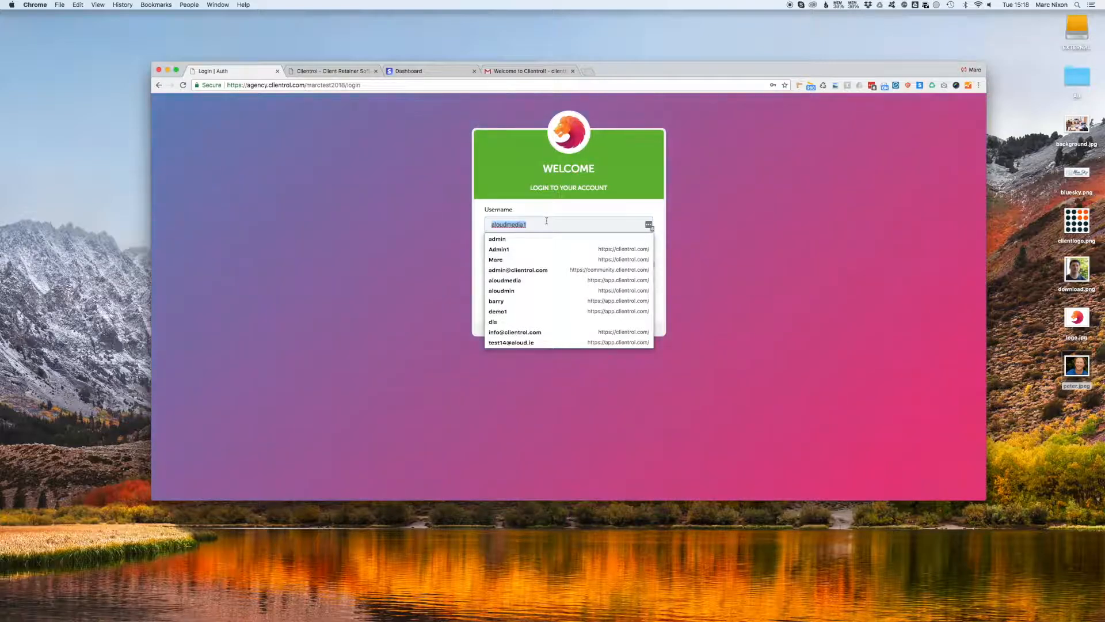
key(BackSpace)
text(mar)
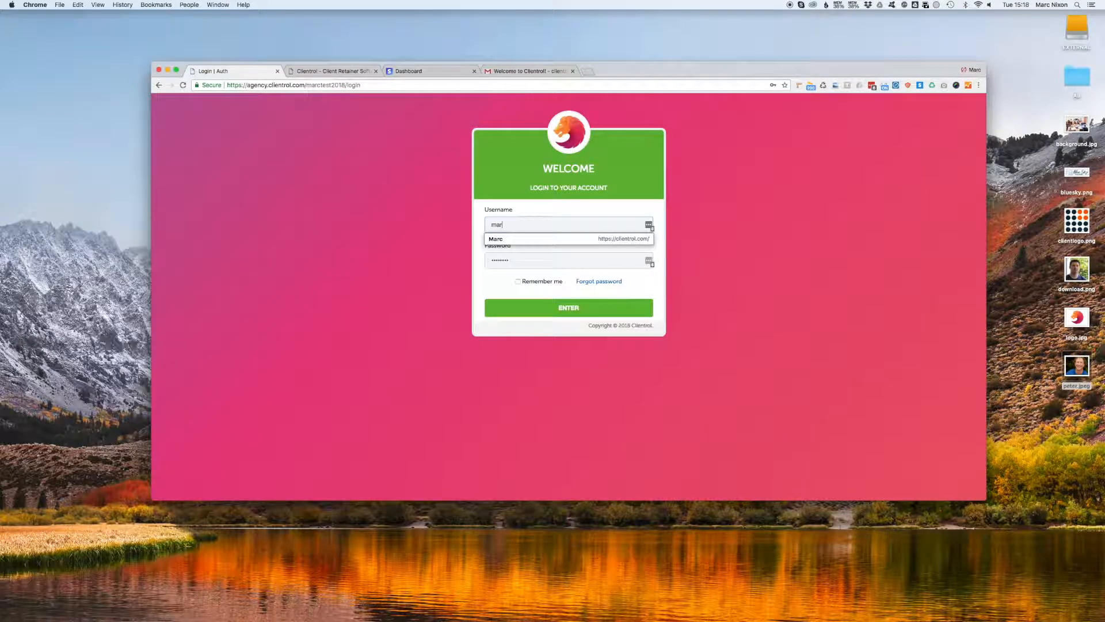
text(ctest2018)
key(Tab)
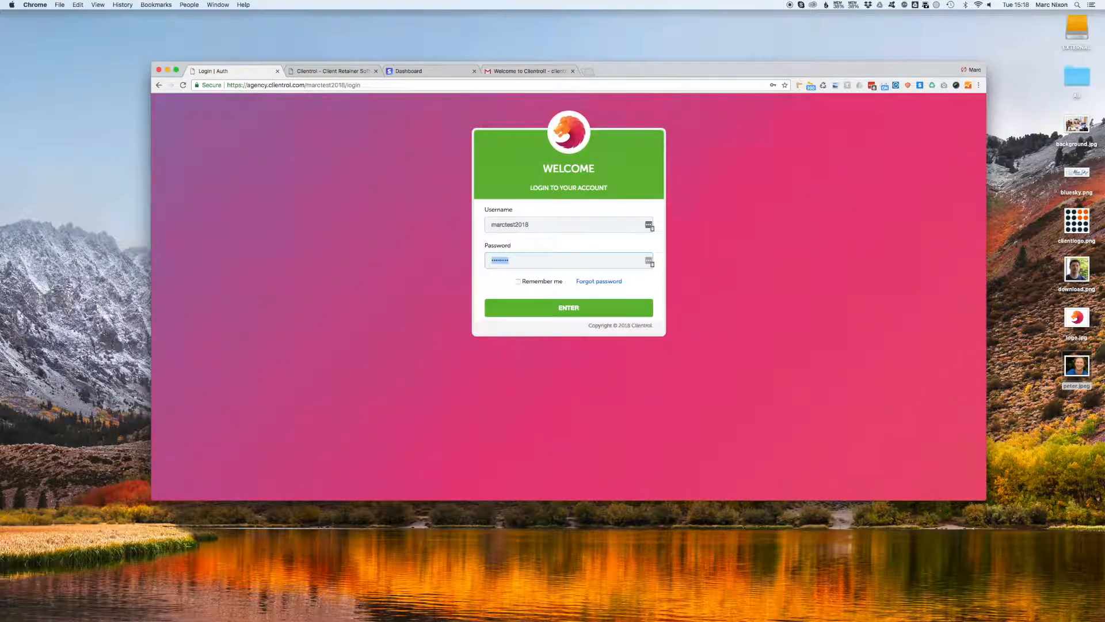
text(••••••)
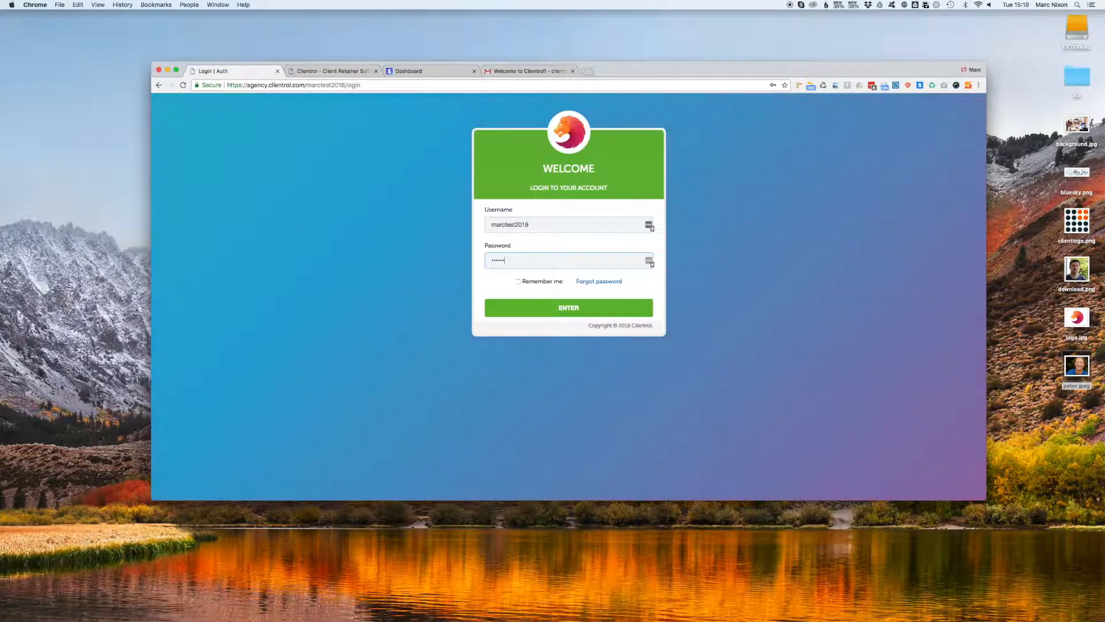
key(BackSpace)
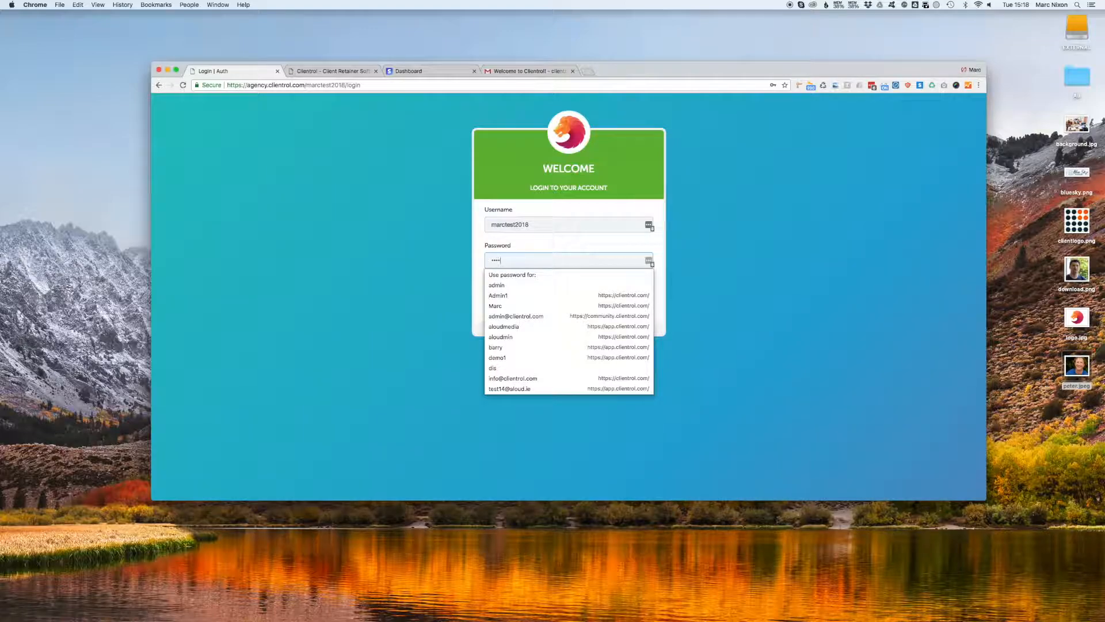
key(Return)
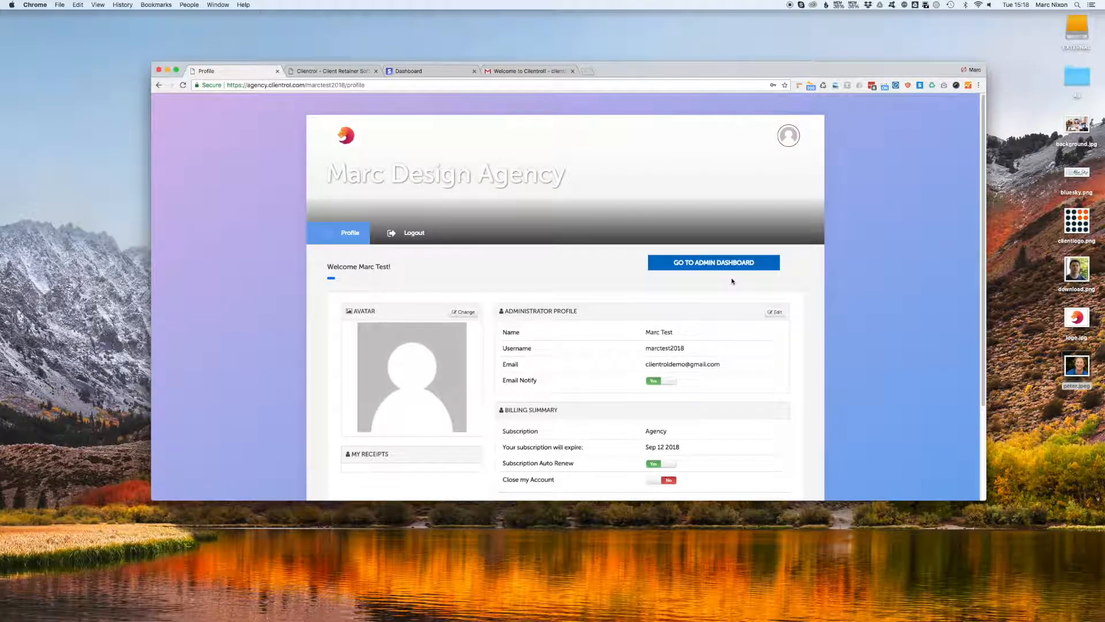
Go from the admin dashboard to Settings and view the Payment tab.
click(719, 264)
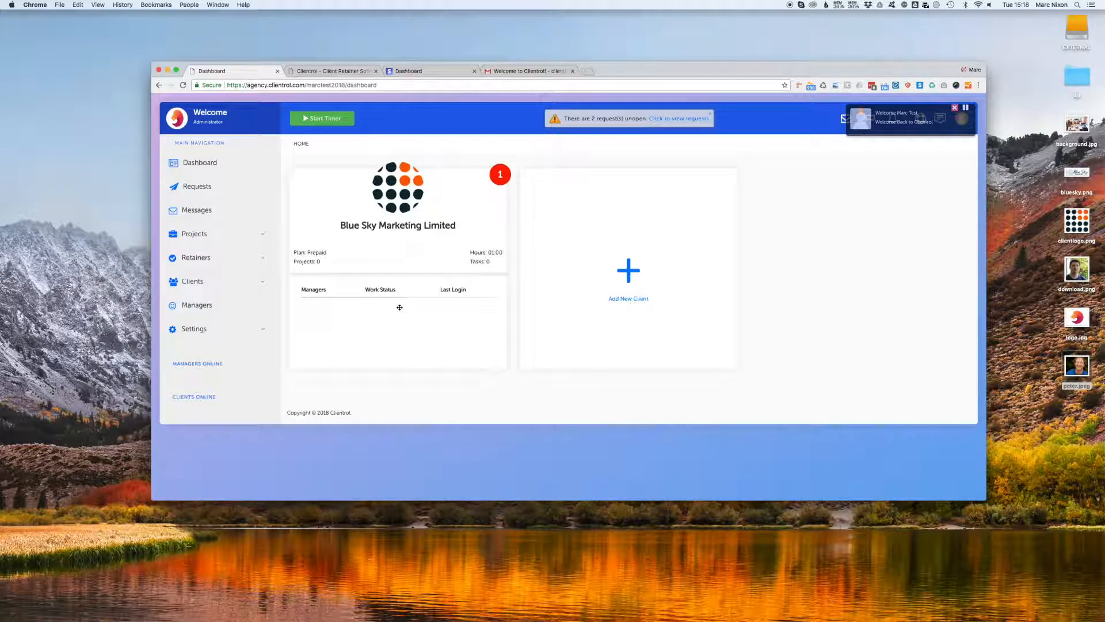
click(265, 331)
click(203, 328)
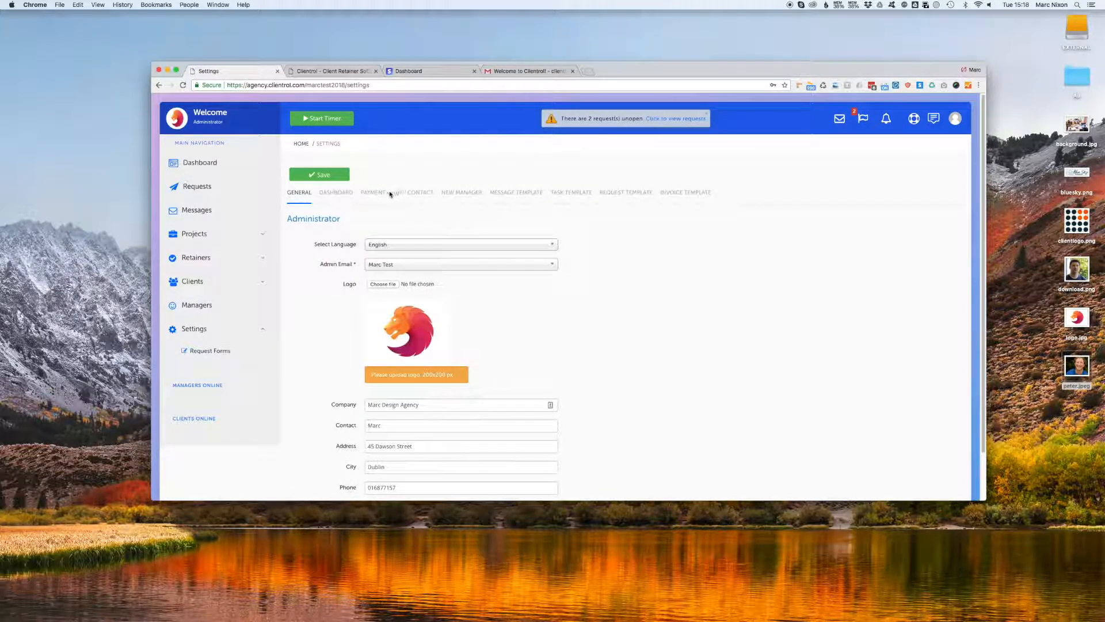
click(373, 192)
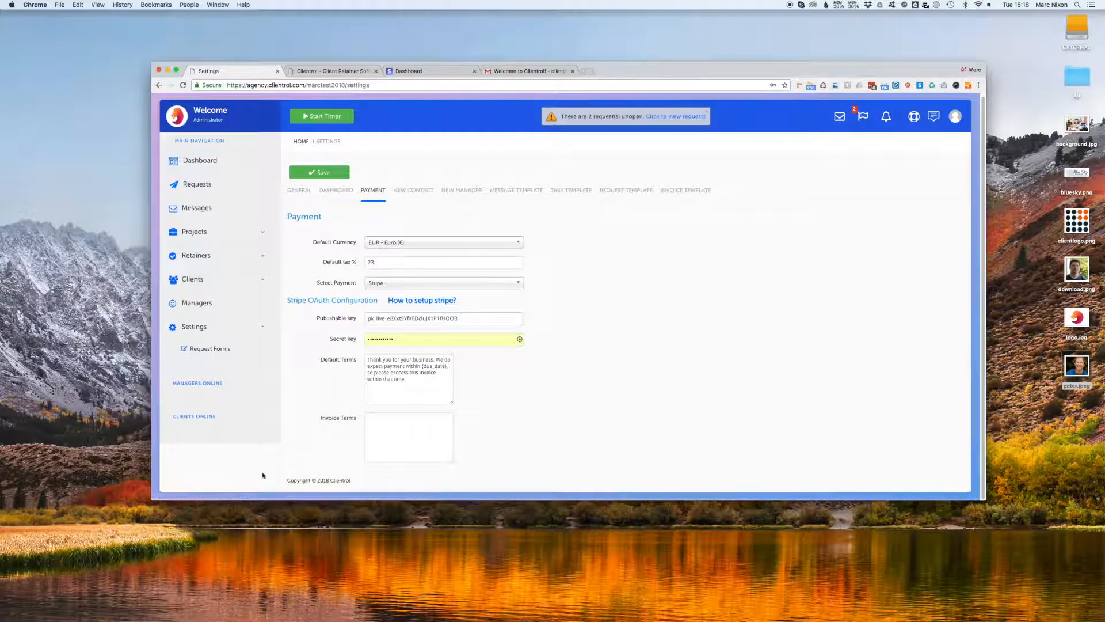
drag(397, 390, 358, 353)
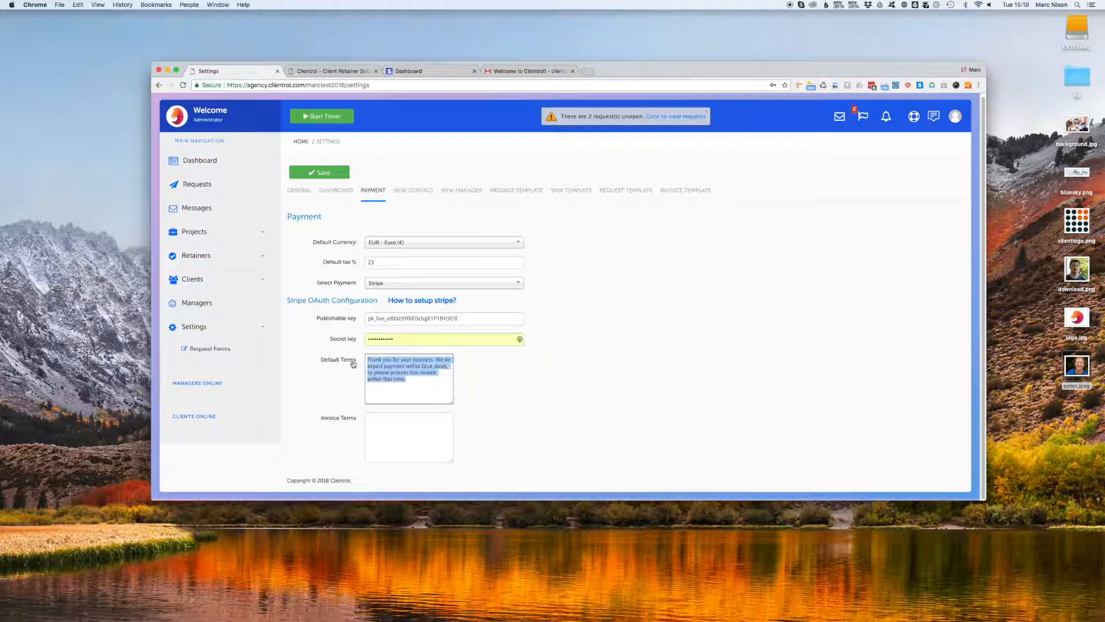
Review the Stripe setup guide, then return and open and close the account menu.
click(362, 74)
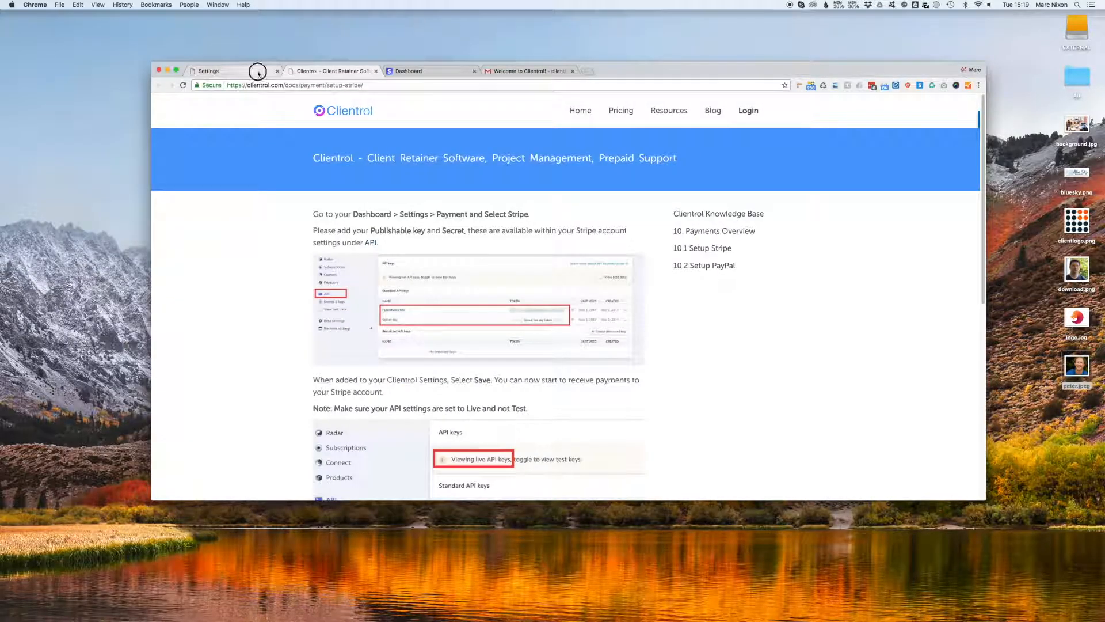
click(255, 71)
click(625, 311)
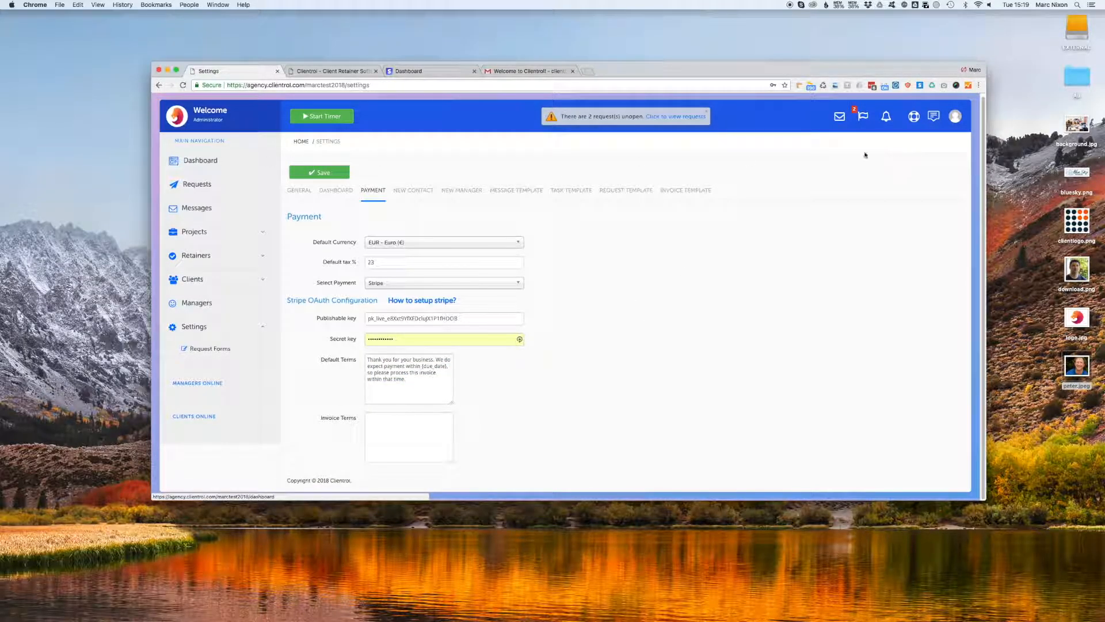
click(956, 115)
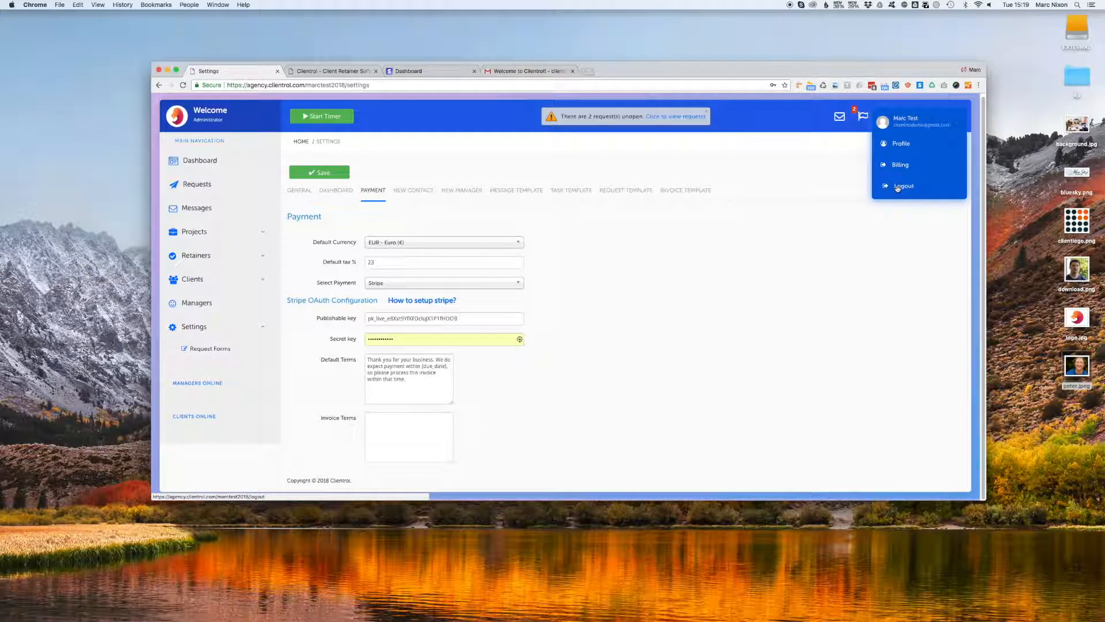
click(898, 188)
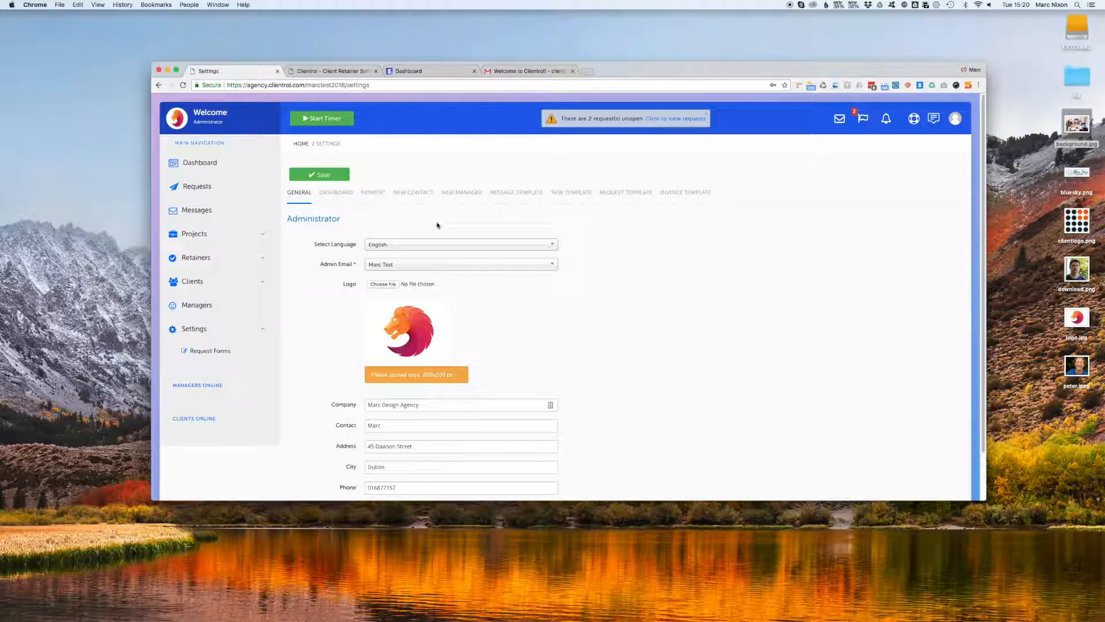
Choose #c28787 as the client dashboard background colour, then go to the Requests list.
click(346, 194)
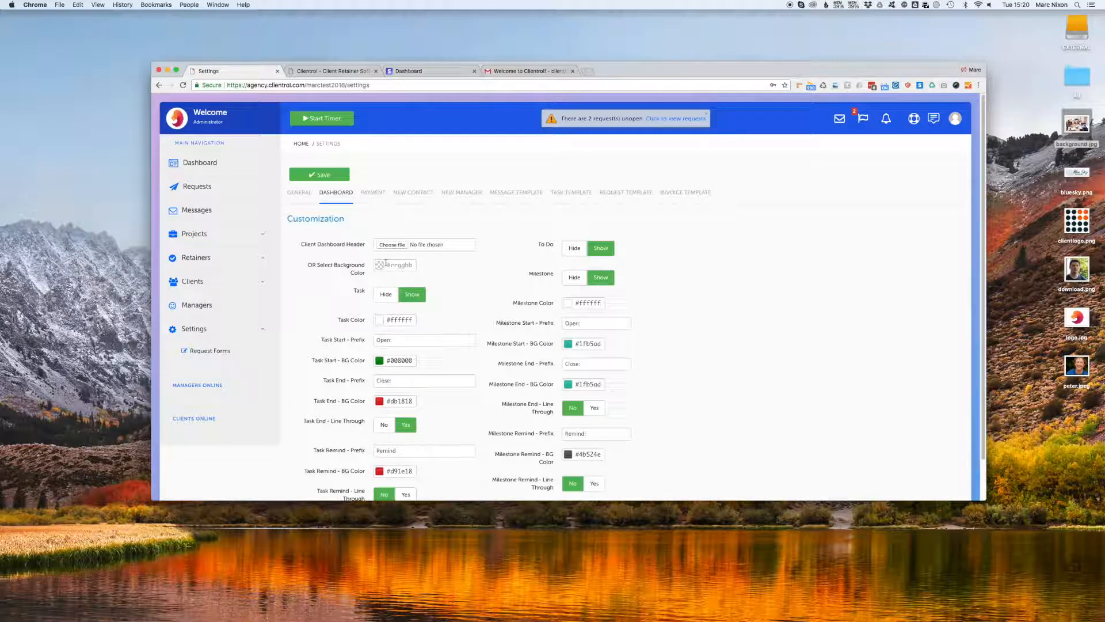
click(382, 269)
mouse_move(443, 265)
mouse_down()
mouse_move(424, 250)
mouse_move(491, 264)
mouse_move(475, 237)
mouse_up()
click(413, 224)
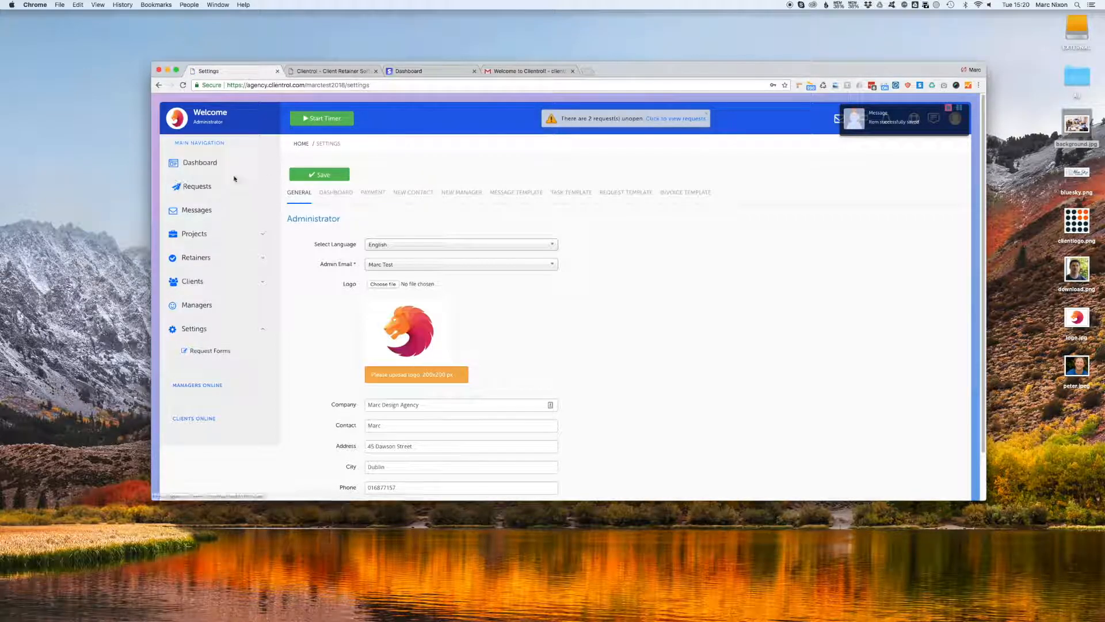
click(213, 188)
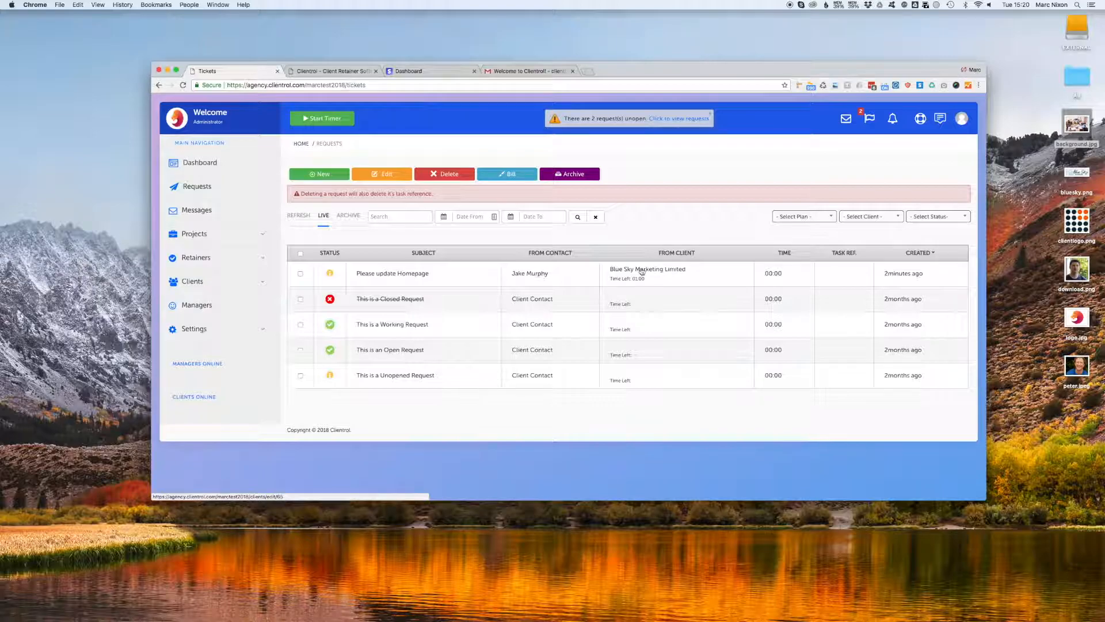
Close 'Please update Homepage' as billable with 30 minutes billed and save it.
click(403, 277)
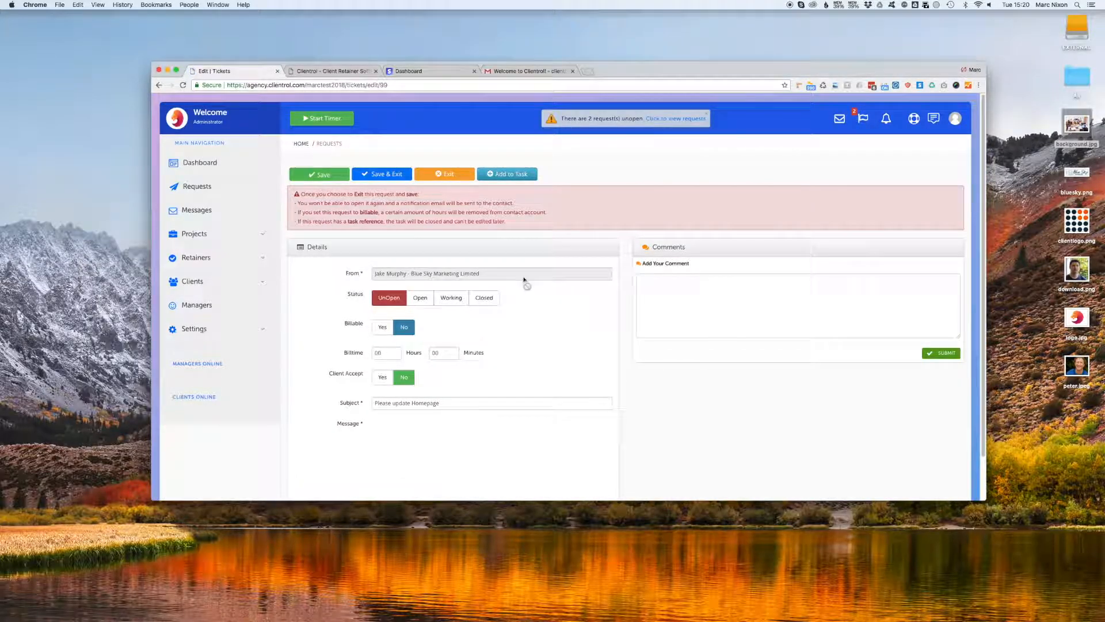
scroll(491, 316, down, 2)
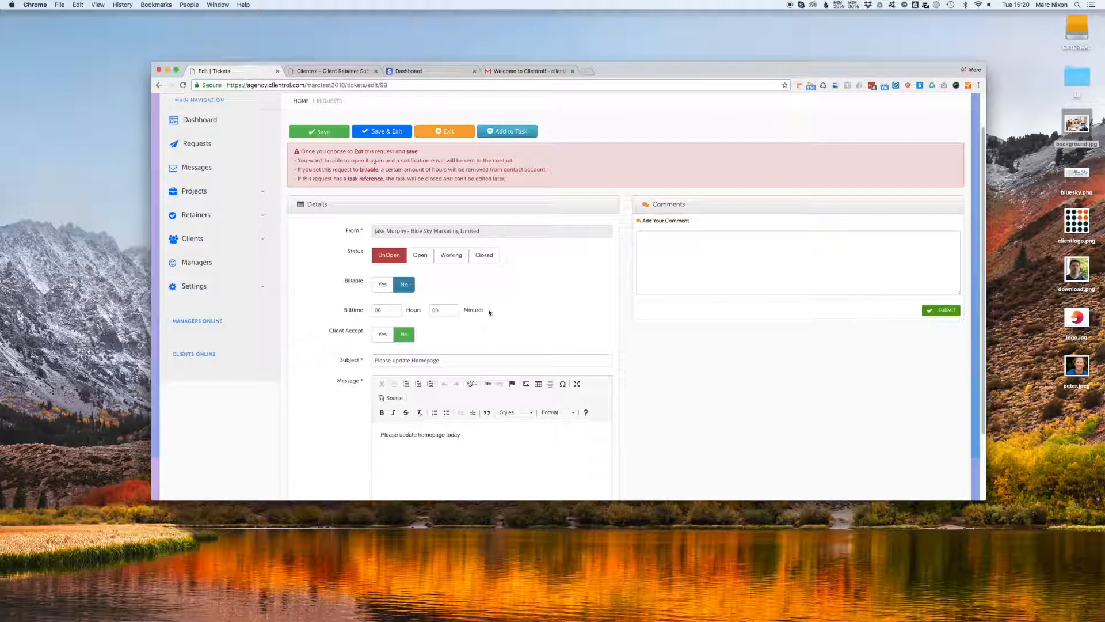
click(484, 255)
click(433, 310)
text(30)
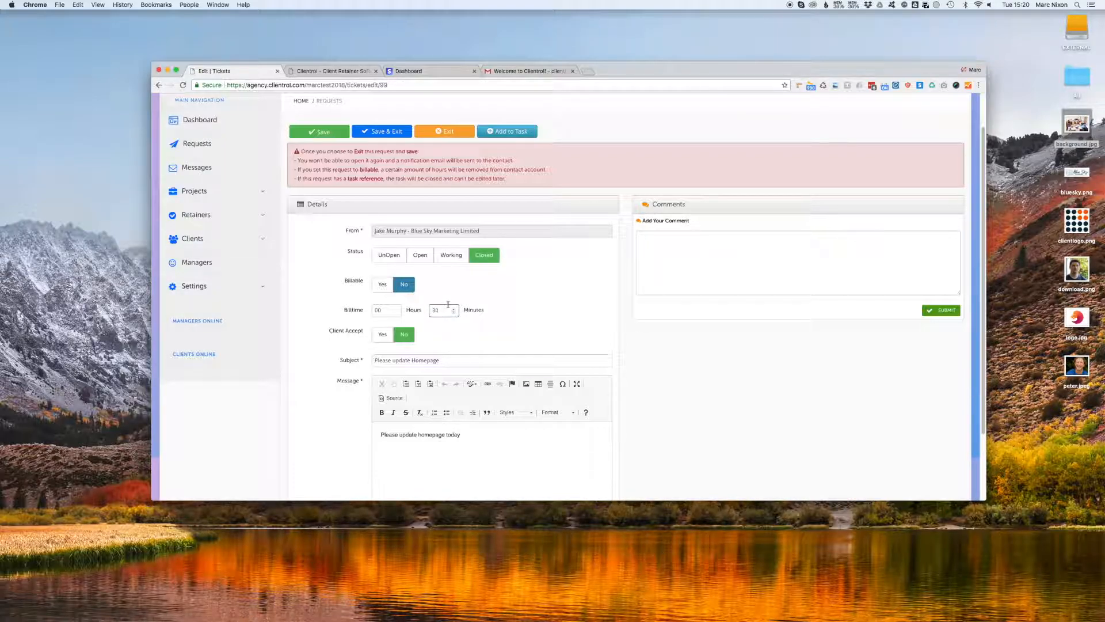
click(390, 288)
click(402, 134)
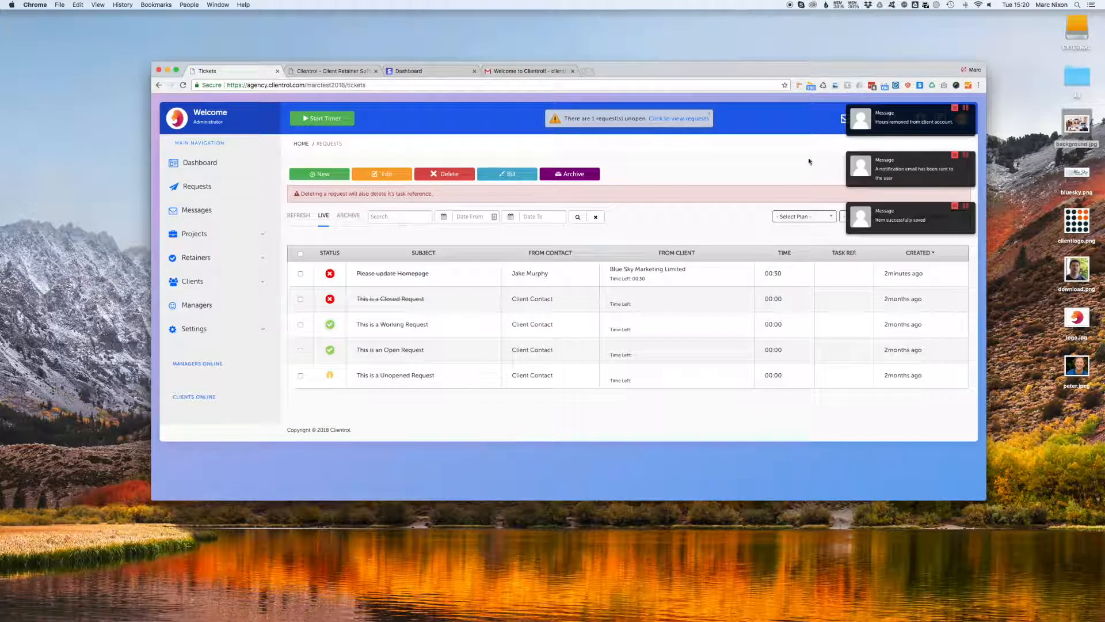
Log out of the admin account and sign in to the client portal with the client's username and password.
click(955, 109)
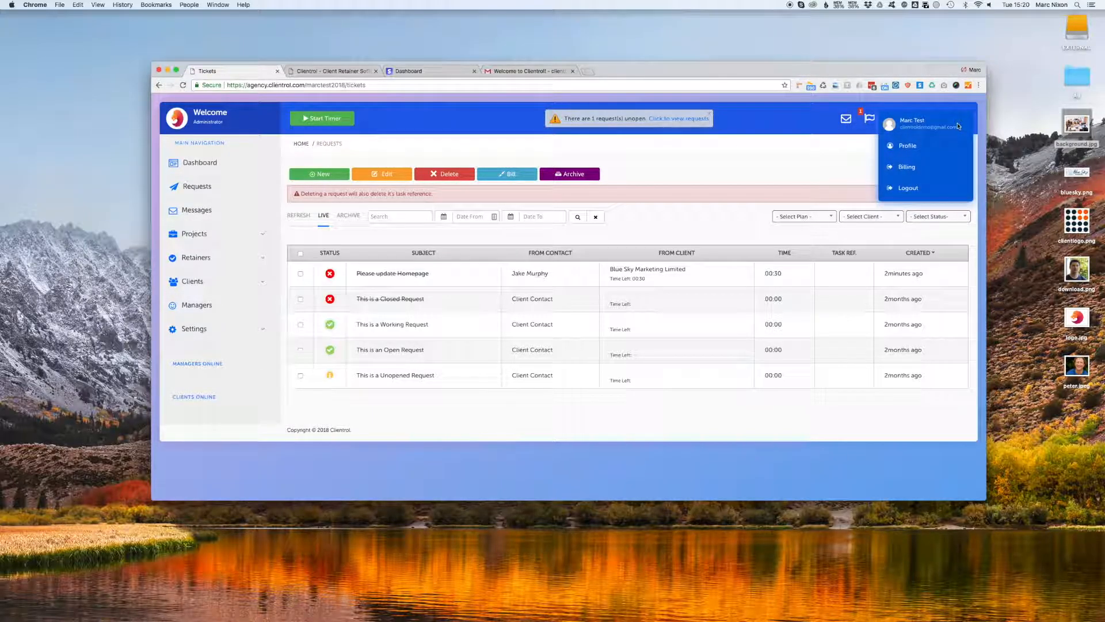
mouse_move(961, 119)
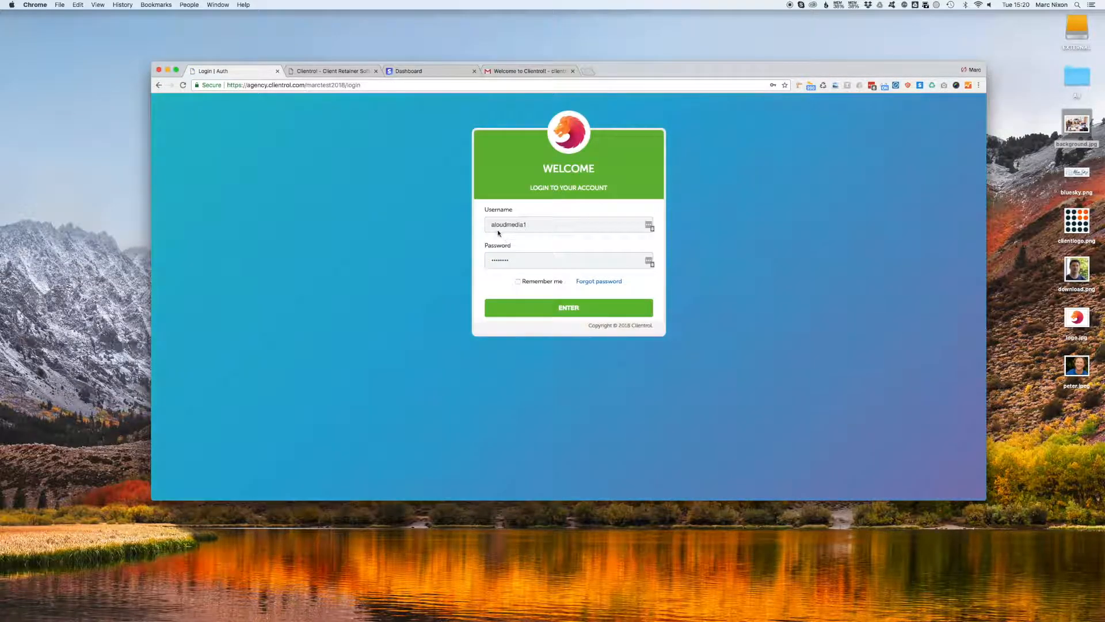
double_click(520, 224)
key(BackSpace)
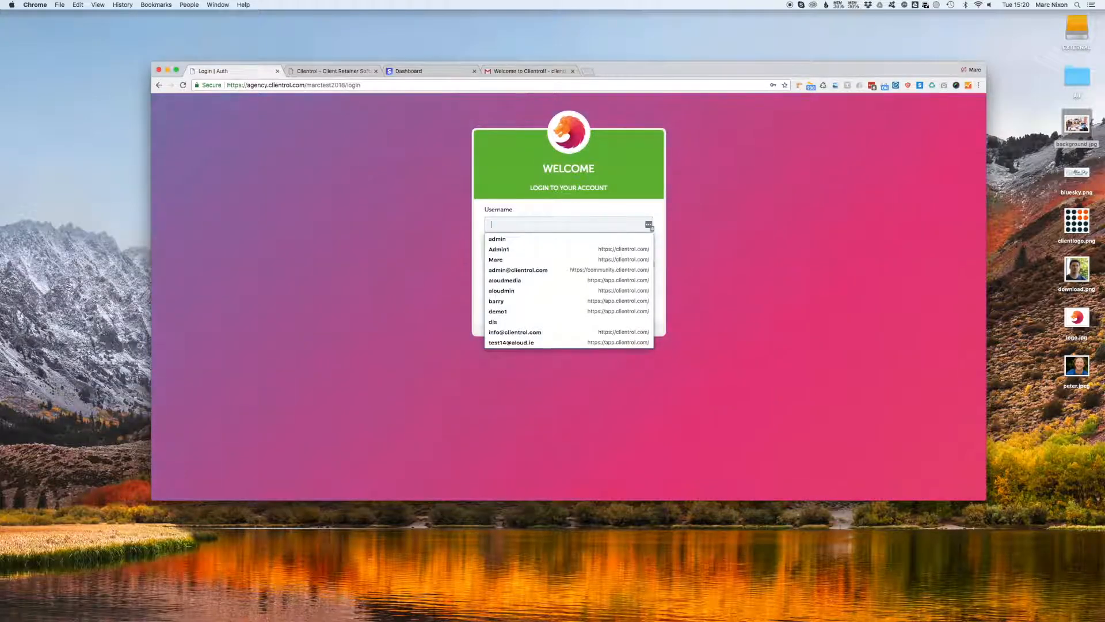
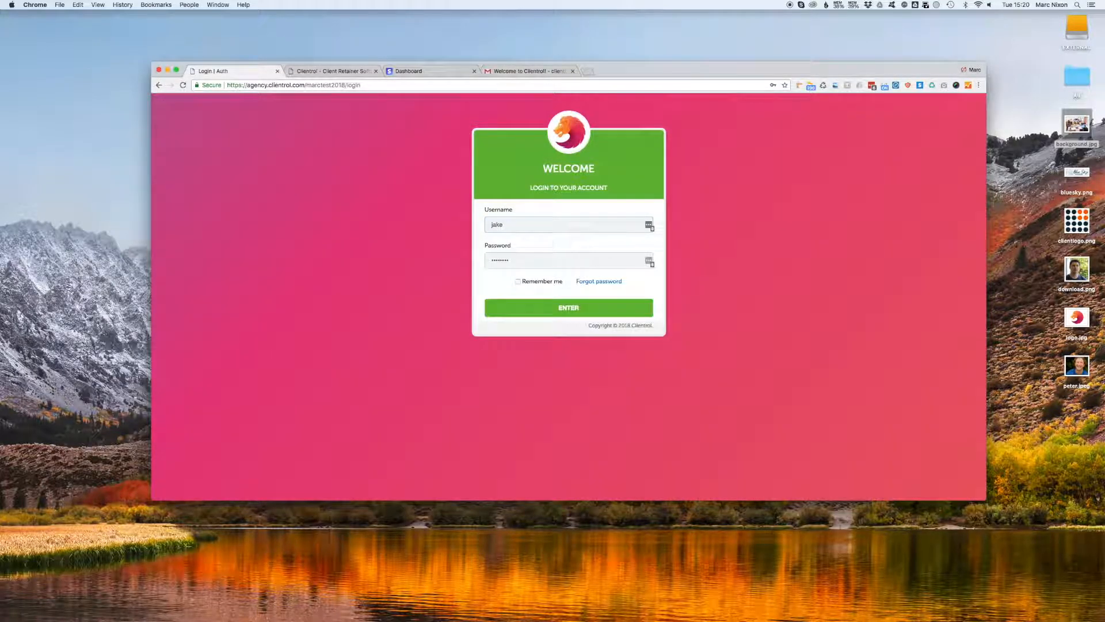
key(Tab)
text(••••)
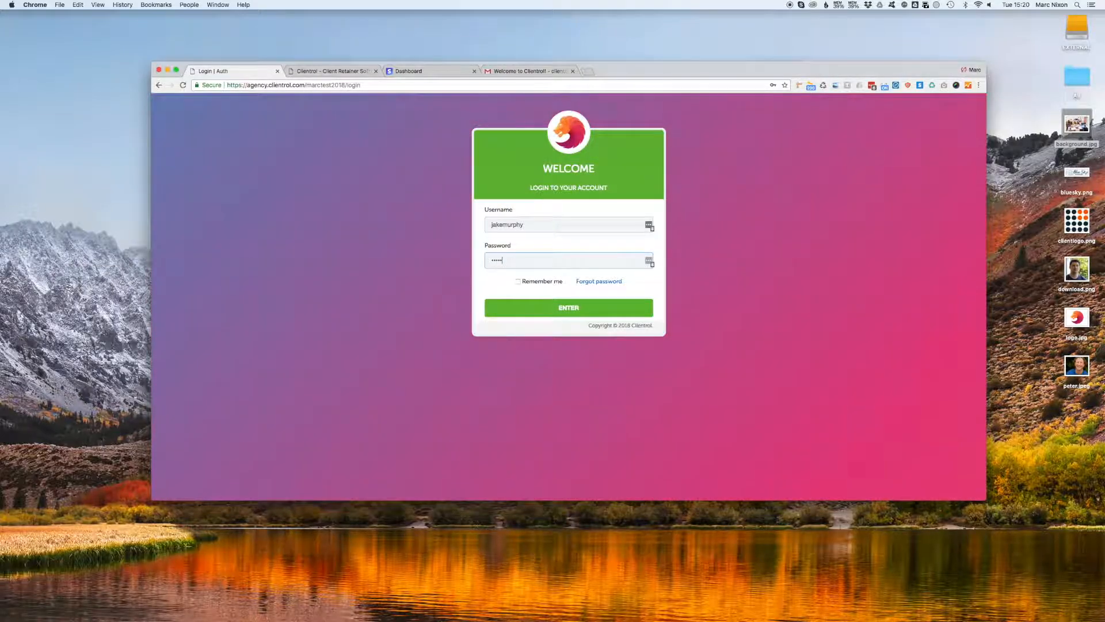
key(BackSpace)
key(BackSpace)
key(BackSpace)
key(BackSpace)
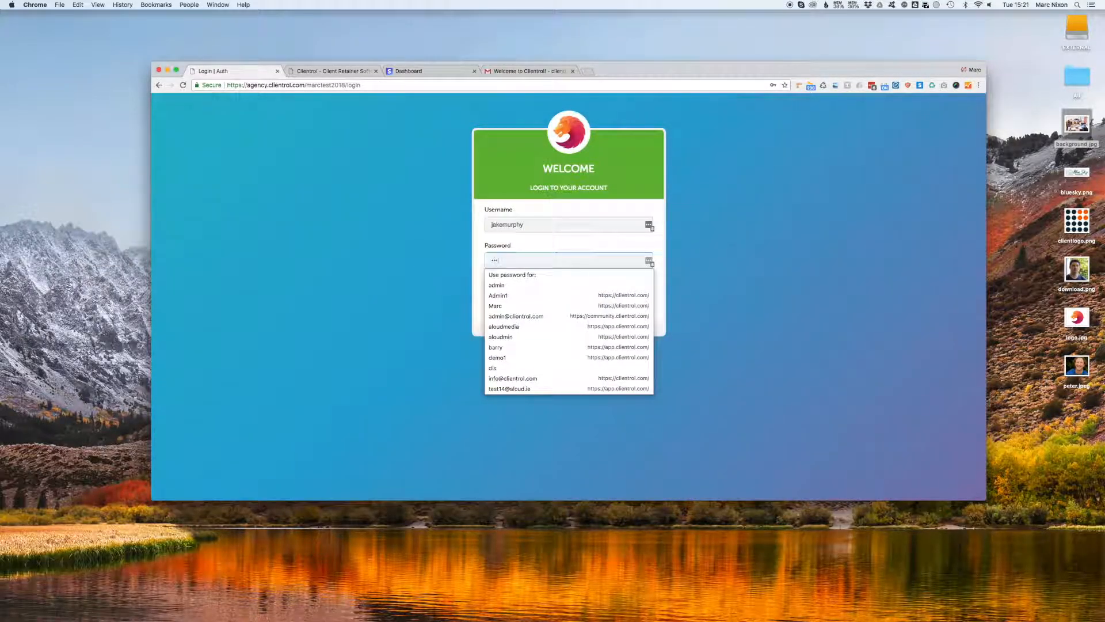
text(••••••••)
key(Return)
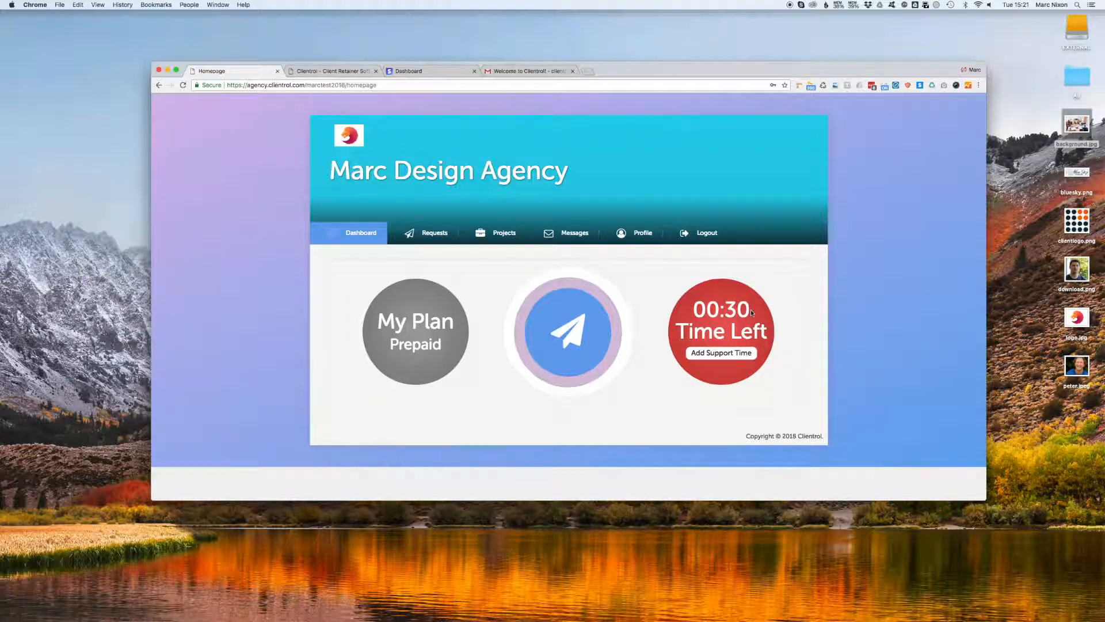
Start a monthly €1.23 One Hour Support Time subscription from the client dashboard's Add Support Time page.
click(717, 355)
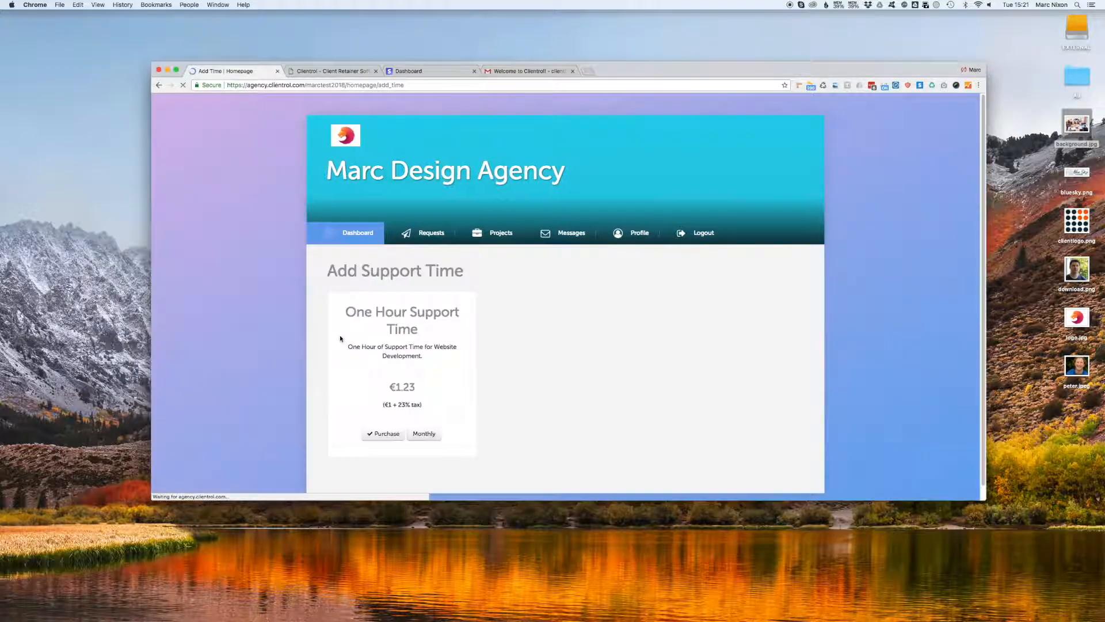
click(387, 434)
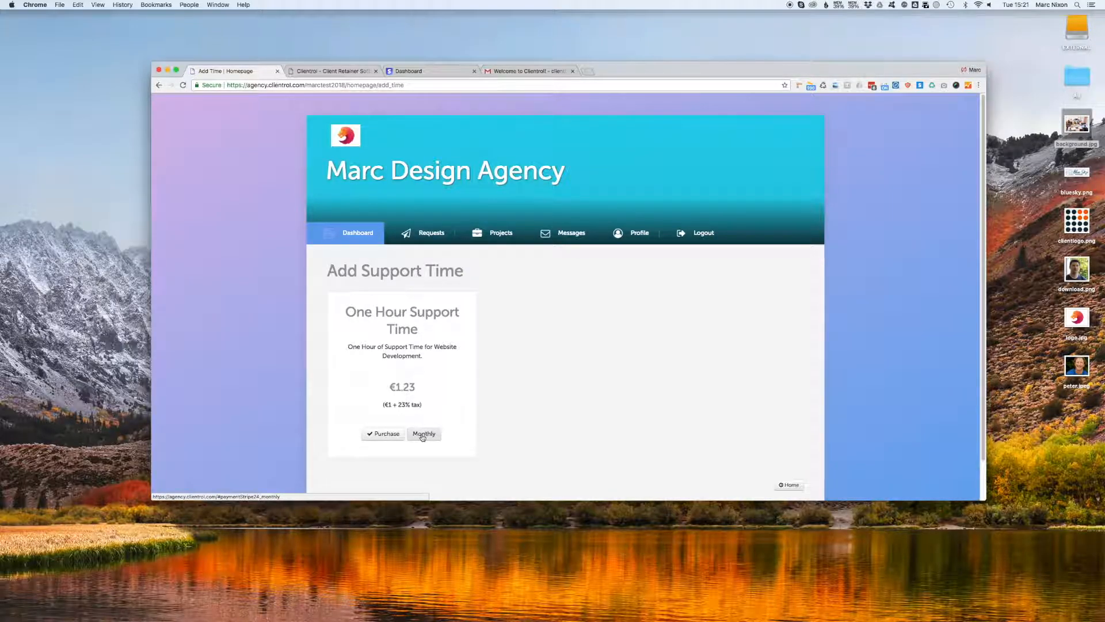
click(423, 435)
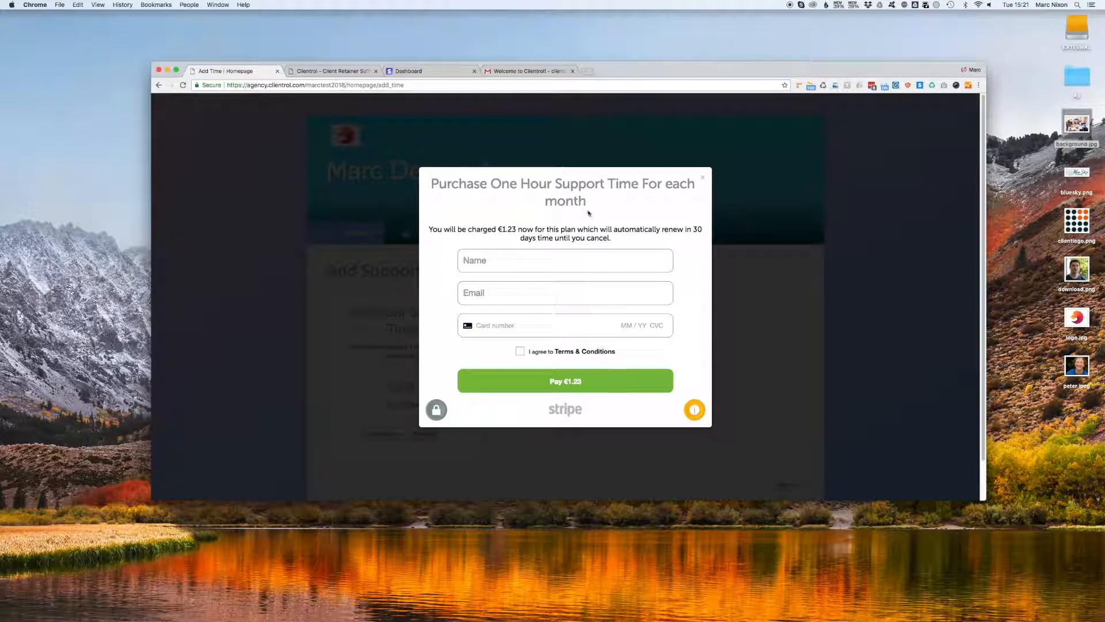